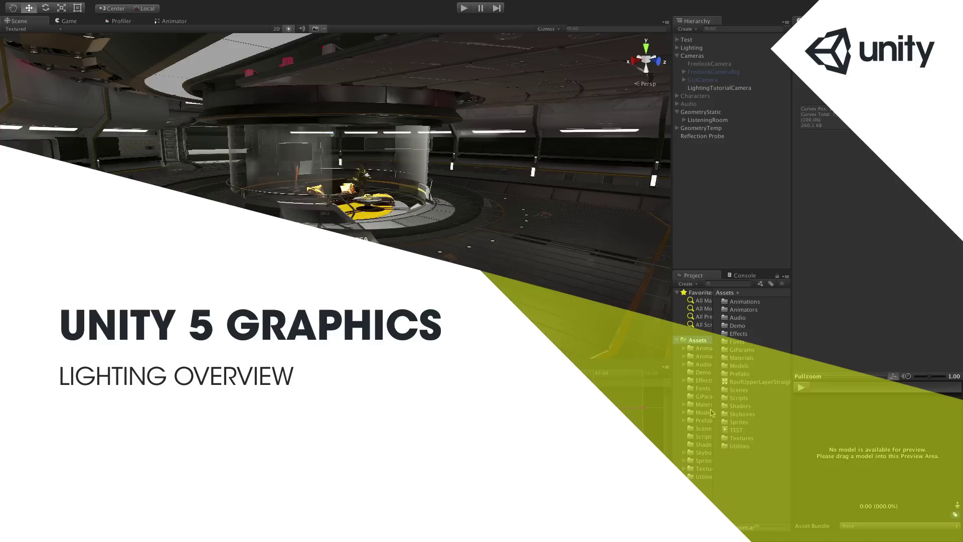
- Preview the sci-fi demo scene in Play mode
{"action": "left_click", "coordinate": [464, 8]}
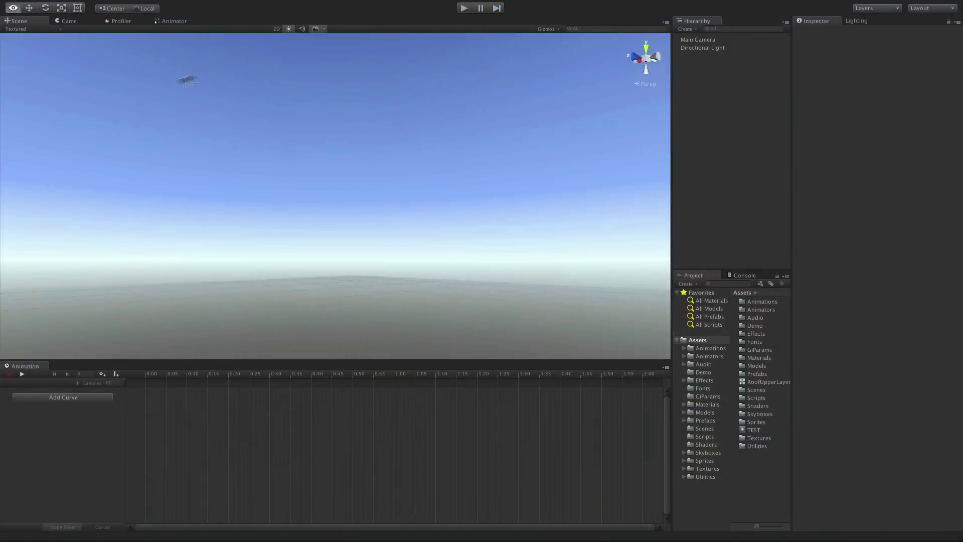
- Frame the Directional Light and set its Rotation Y to -28.41
{"action": "left_click", "coordinate": [702, 48]}
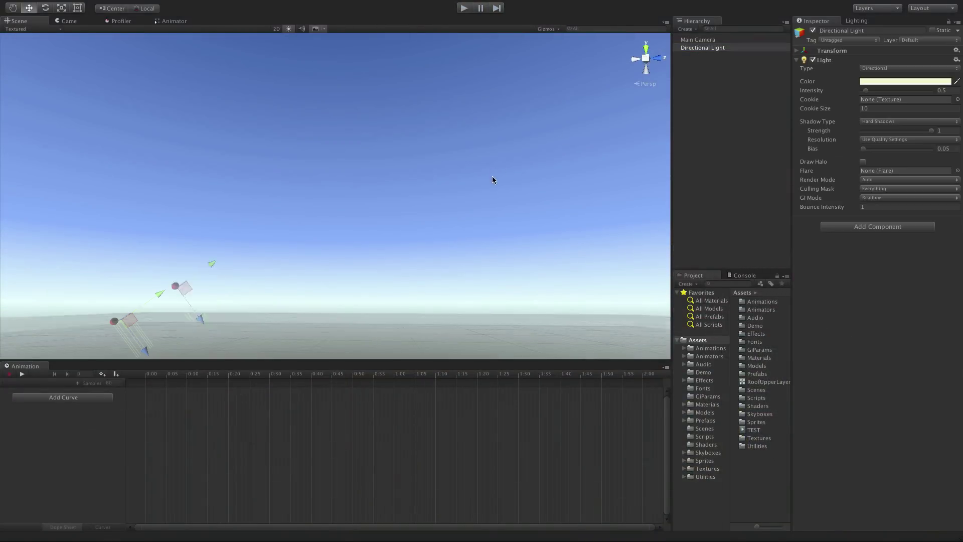
{"action": "key", "text": "f"}
{"action": "left_click_drag", "start_coordinate": [492, 180], "coordinate": [487, 235], "text": "alt"}
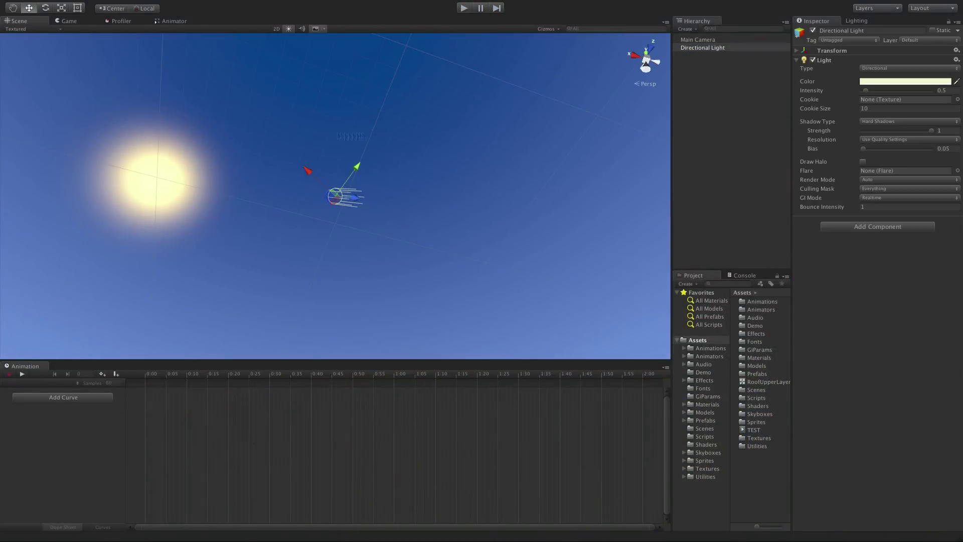
{"action": "left_click", "coordinate": [797, 51]}
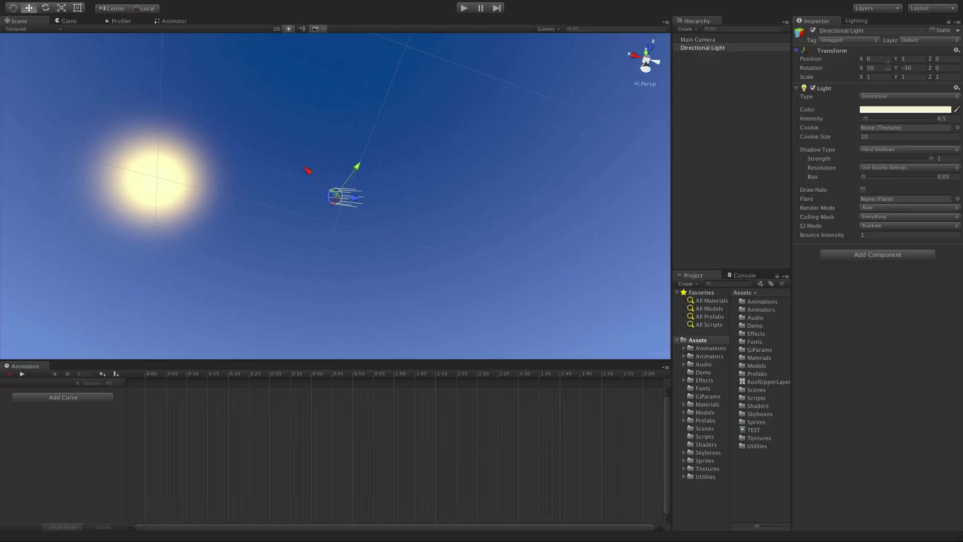
{"action": "left_click_drag", "start_coordinate": [897, 69], "coordinate": [917, 103]}
{"action": "left_click_drag", "start_coordinate": [414, 157], "coordinate": [649, 430], "text": "alt"}
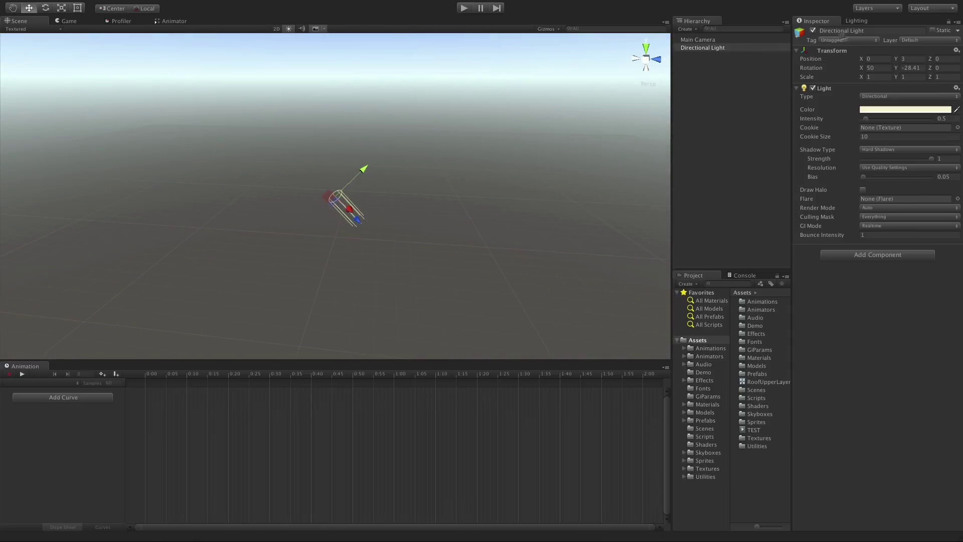
{"action": "left_click", "coordinate": [857, 22]}
- Try Gradient and Color ambient lighting, then return the ambient source to Skybox
{"action": "left_click", "coordinate": [878, 36]}
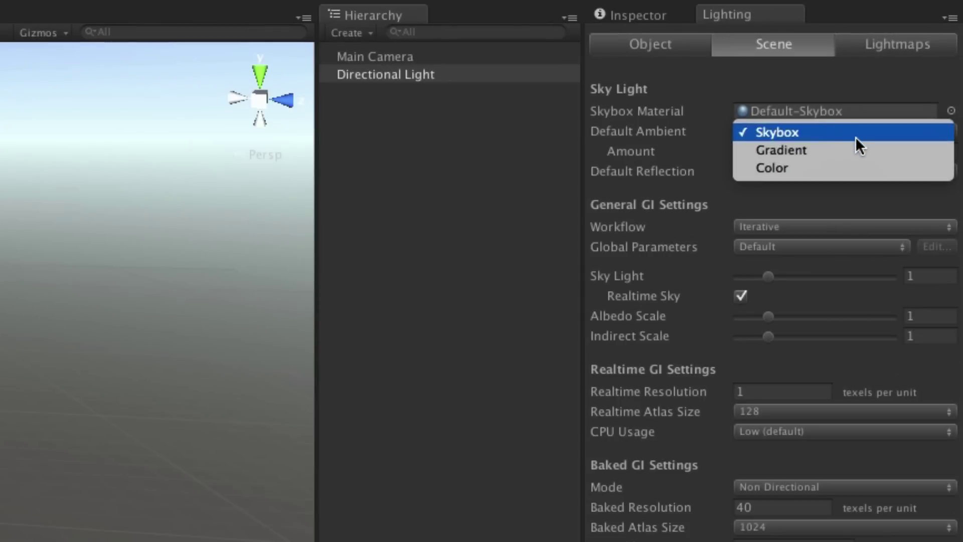
{"action": "left_click", "coordinate": [859, 144]}
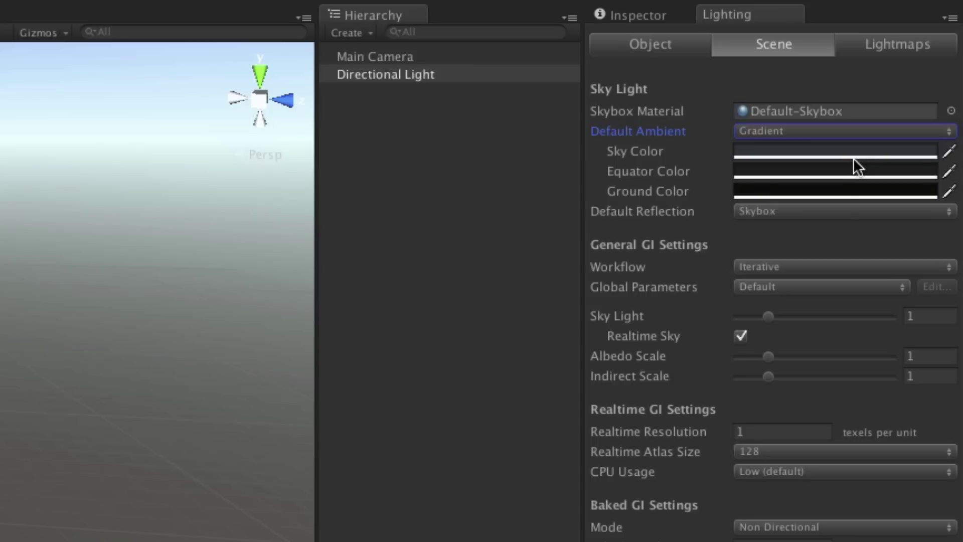
{"action": "left_click", "coordinate": [855, 129]}
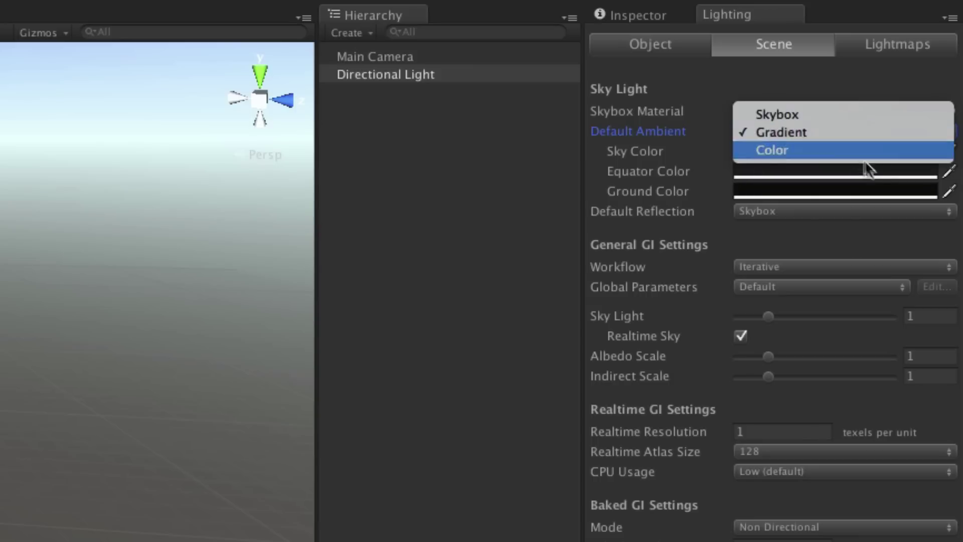
{"action": "left_click", "coordinate": [861, 150]}
{"action": "left_click", "coordinate": [823, 131]}
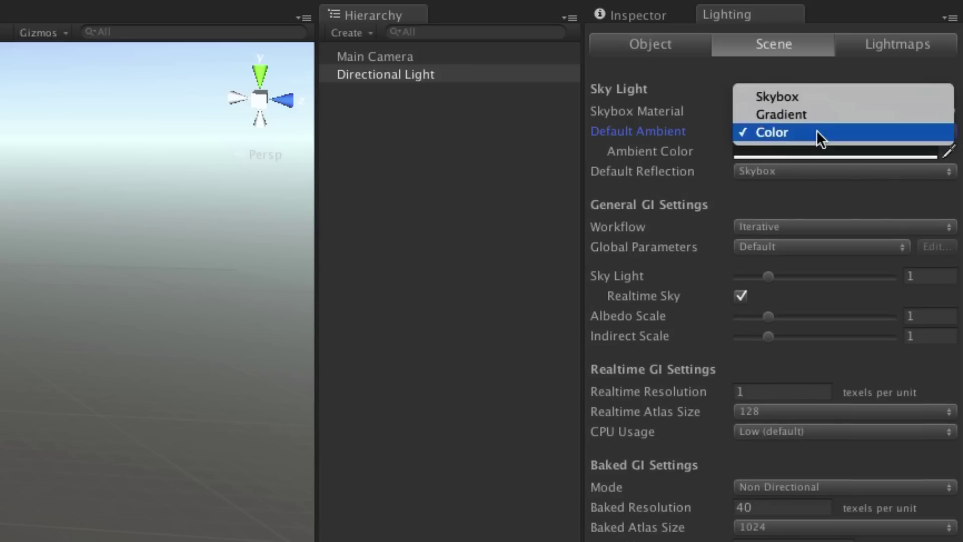
{"action": "left_click", "coordinate": [848, 94]}
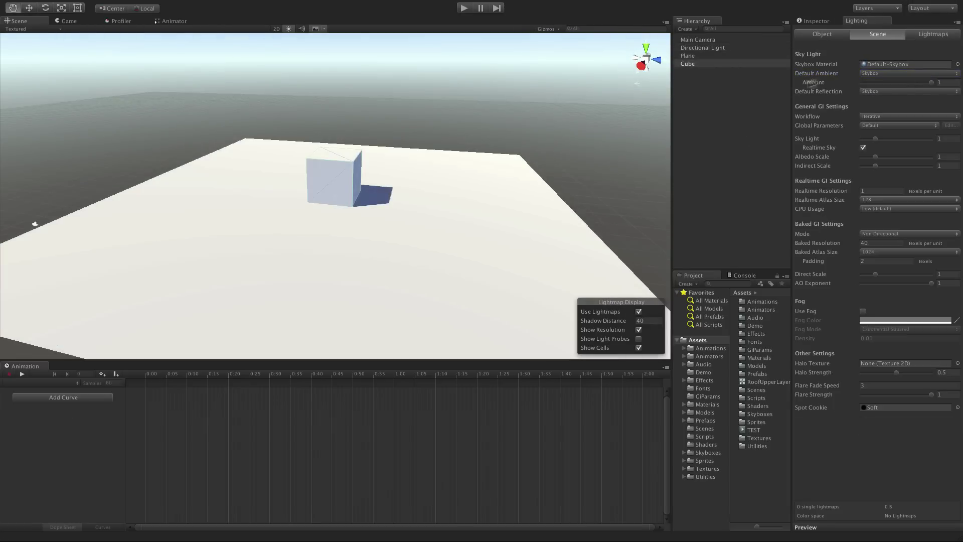
- Switch off the Directional Light and raise the ambient intensity to brighten the scene
{"action": "left_click", "coordinate": [762, 48]}
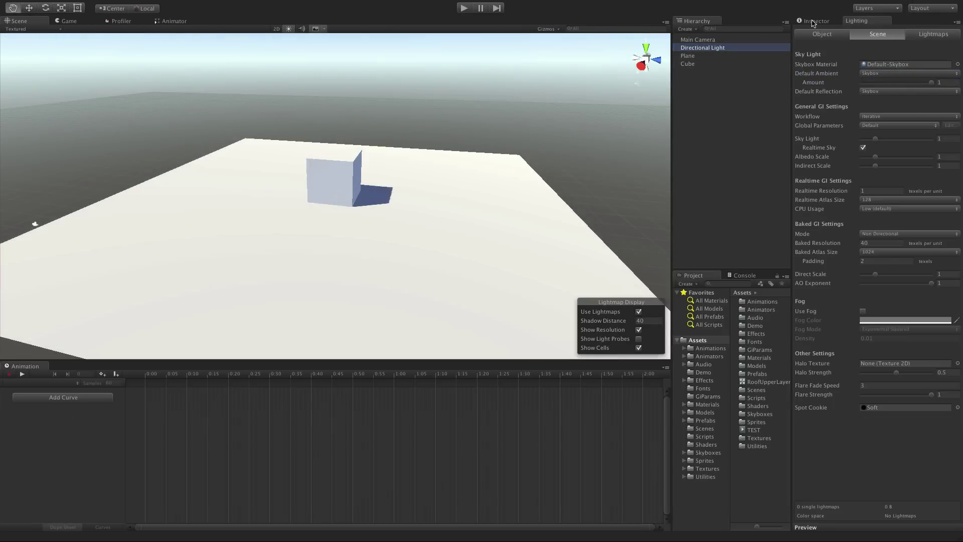
{"action": "left_click", "coordinate": [813, 22]}
{"action": "left_click", "coordinate": [856, 21]}
{"action": "left_click", "coordinate": [947, 82]}
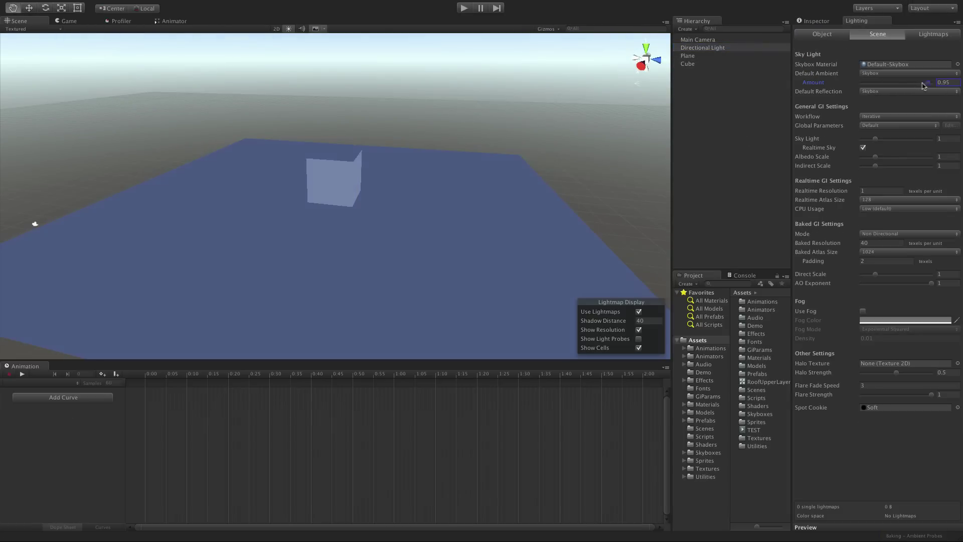
{"action": "type", "text": "0"}
{"action": "left_click_drag", "start_coordinate": [816, 83], "coordinate": [936, 89]}
- Cycle ambient through Gradient and Color back to Skybox, then re-enable the Directional Light
{"action": "left_click", "coordinate": [907, 73]}
{"action": "left_click", "coordinate": [902, 83]}
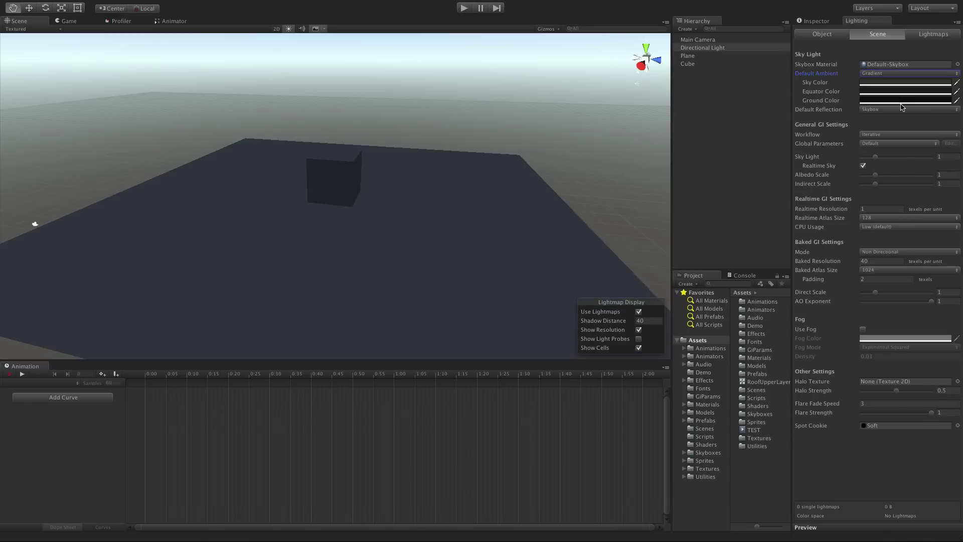
{"action": "left_click", "coordinate": [898, 74]}
{"action": "left_click", "coordinate": [898, 83]}
{"action": "left_click", "coordinate": [898, 75]}
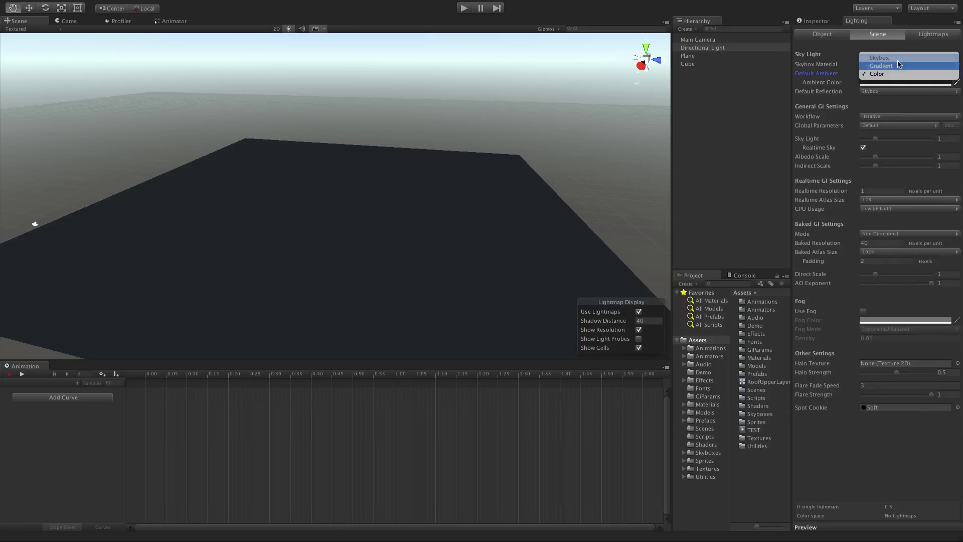
{"action": "left_click", "coordinate": [894, 57]}
{"action": "left_click", "coordinate": [810, 21]}
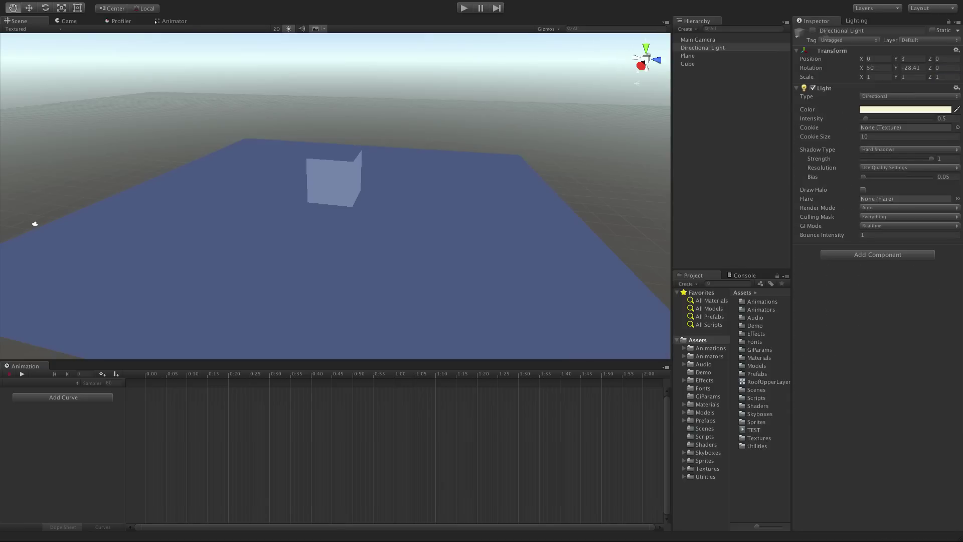
{"action": "left_click", "coordinate": [812, 31]}
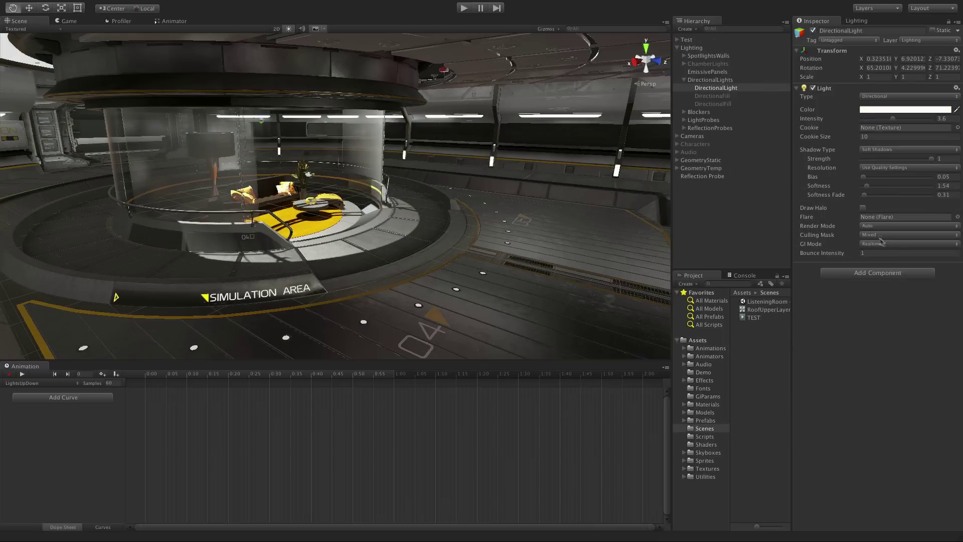
- Review the DirectionalLight's GI Mode options, keep Realtime, and orbit around the central chamber
{"action": "left_click", "coordinate": [911, 244]}
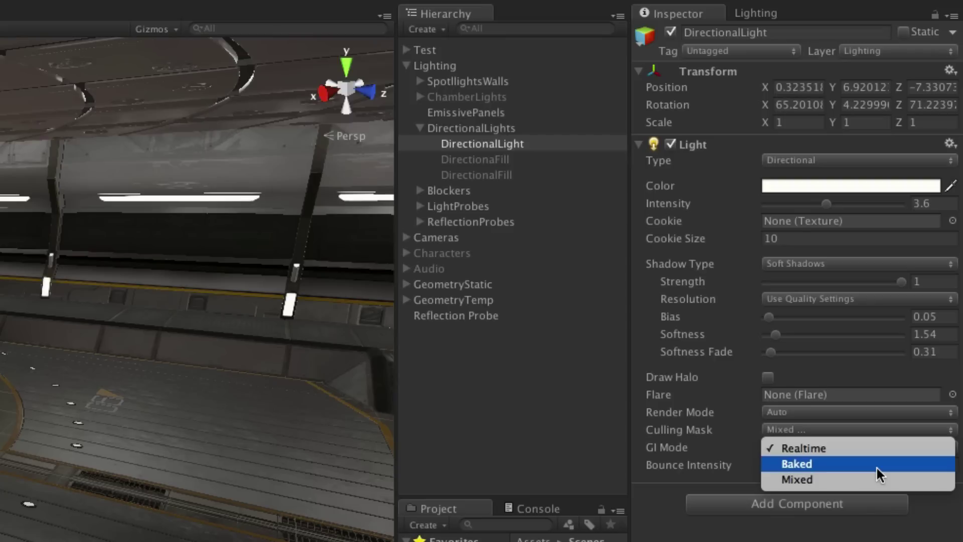
{"action": "key", "text": "Escape"}
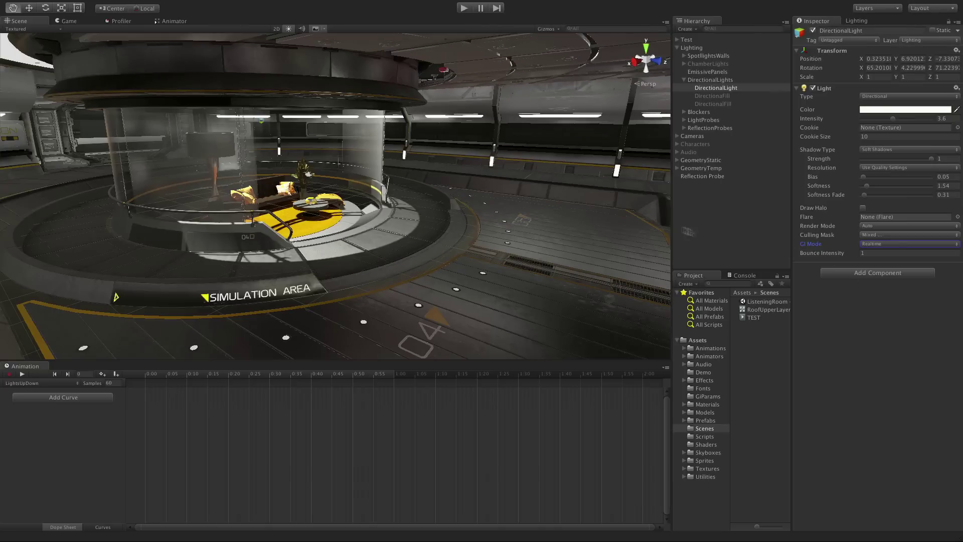
{"action": "left_click_drag", "start_coordinate": [352, 201], "coordinate": [260, 200], "text": "alt"}
- Rotate the sun to Y -24.07 to shift the room's shadows
{"action": "left_click", "coordinate": [854, 22]}
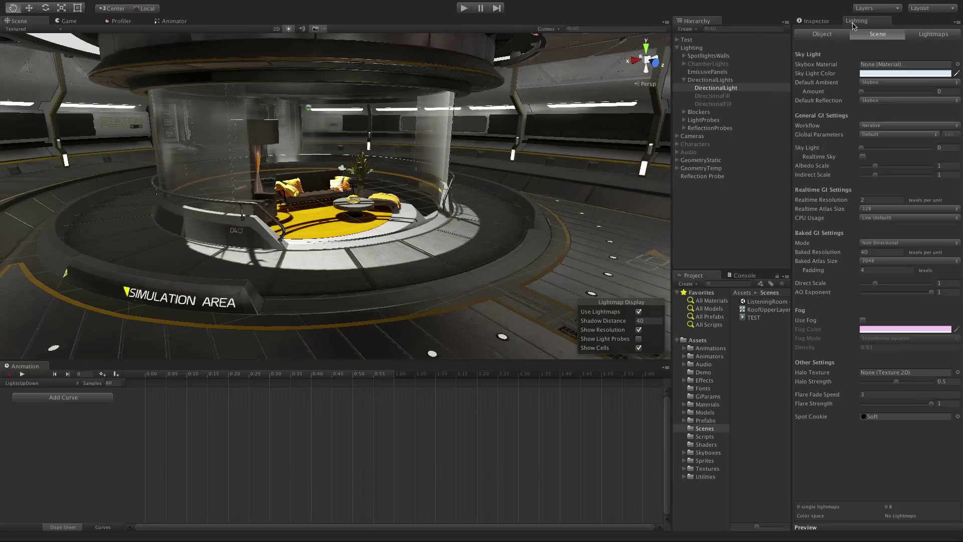
{"action": "left_click", "coordinate": [892, 125]}
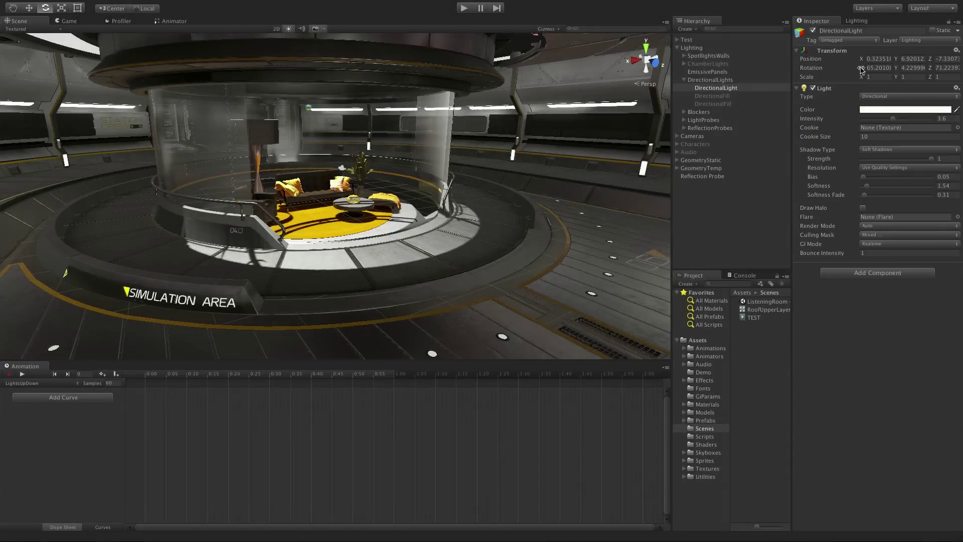
{"action": "left_click_drag", "start_coordinate": [896, 69], "coordinate": [711, 70]}
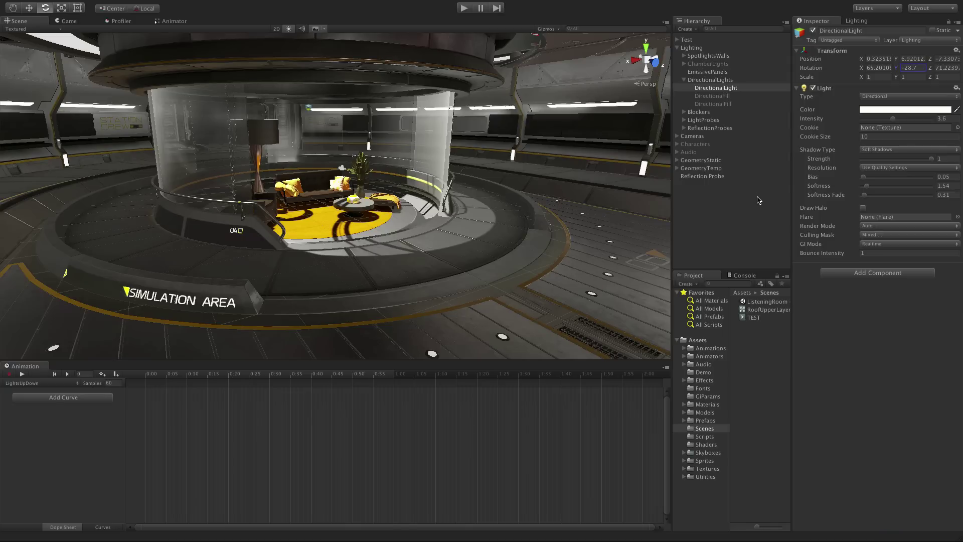
{"action": "mouse_move", "coordinate": [898, 69]}
{"action": "left_mouse_down"}
{"action": "mouse_move", "coordinate": [960, 67]}
{"action": "mouse_move", "coordinate": [898, 69]}
{"action": "left_mouse_up"}
- Enter light Rotation Y 5 and switch the GI workflow to On Demand
{"action": "type", "text": "5"}
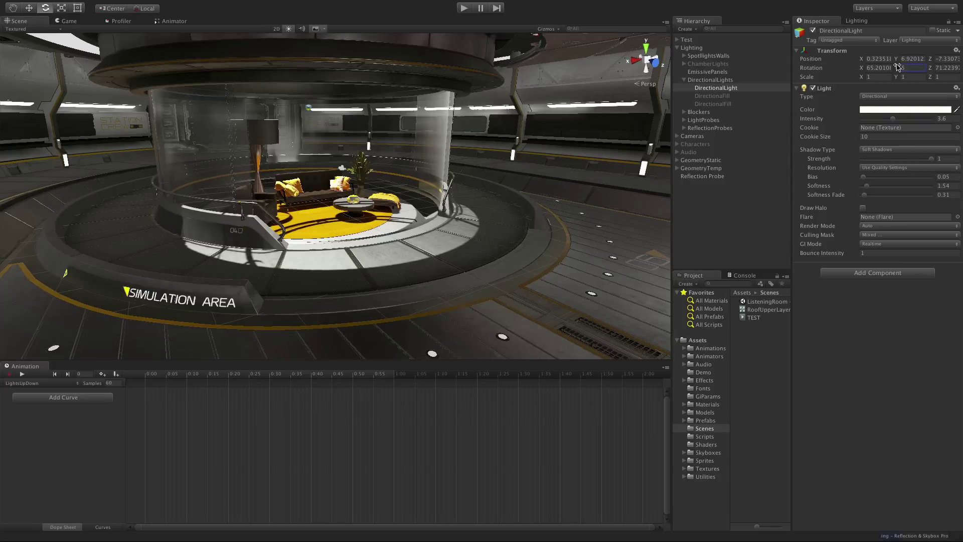
{"action": "left_click", "coordinate": [858, 21]}
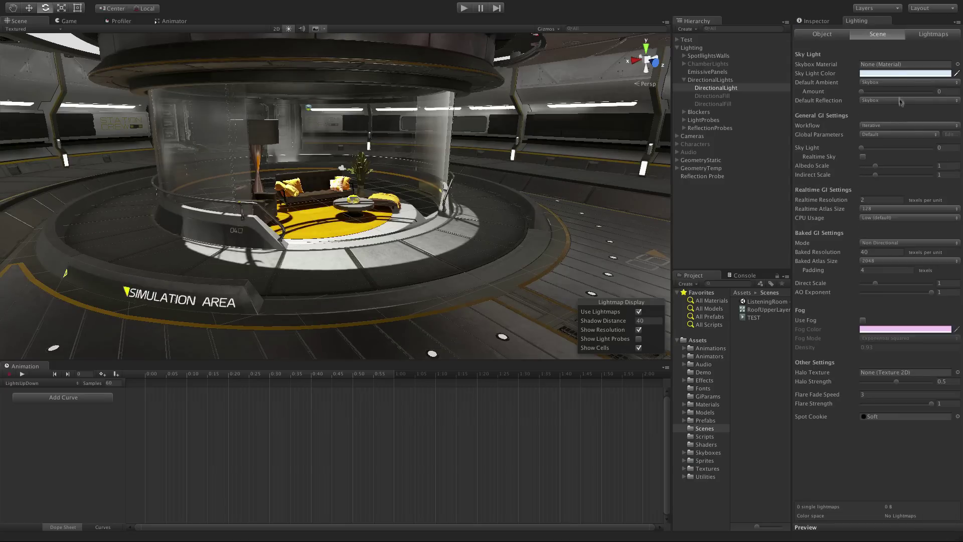
{"action": "left_click", "coordinate": [917, 125]}
{"action": "left_click", "coordinate": [922, 134]}
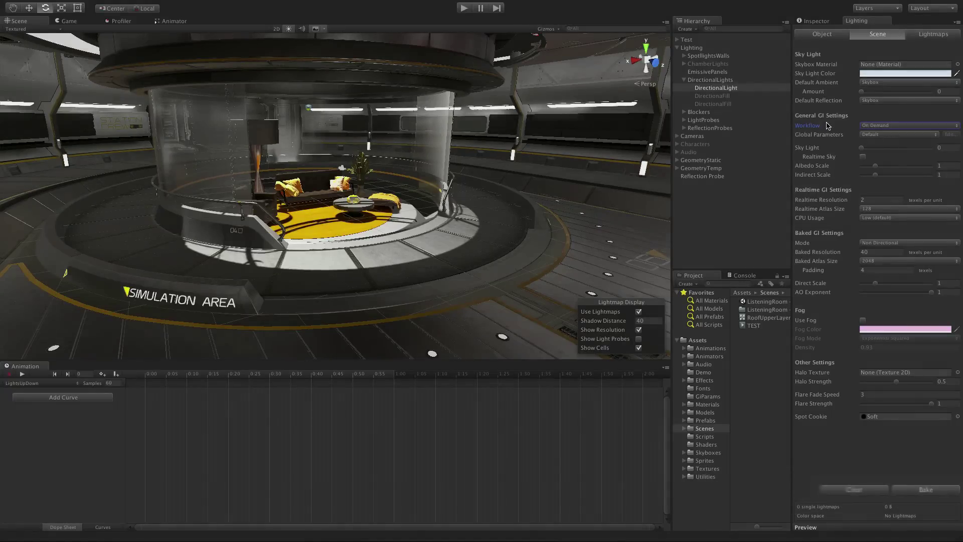
- Bake the lighting for the new light angle with Rotation Y at 5
{"action": "left_click", "coordinate": [818, 21]}
{"action": "left_click", "coordinate": [905, 68]}
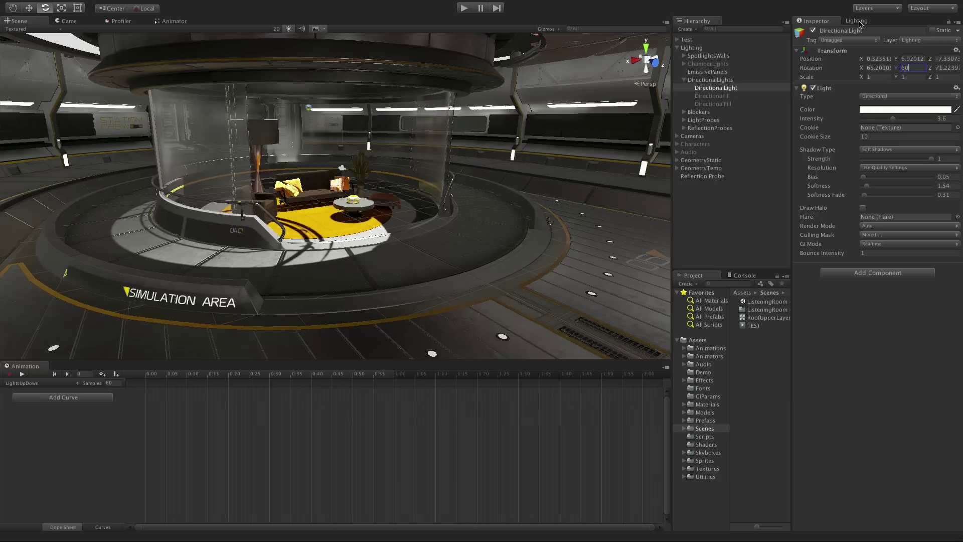
{"action": "left_click", "coordinate": [859, 22]}
{"action": "left_click", "coordinate": [931, 489]}
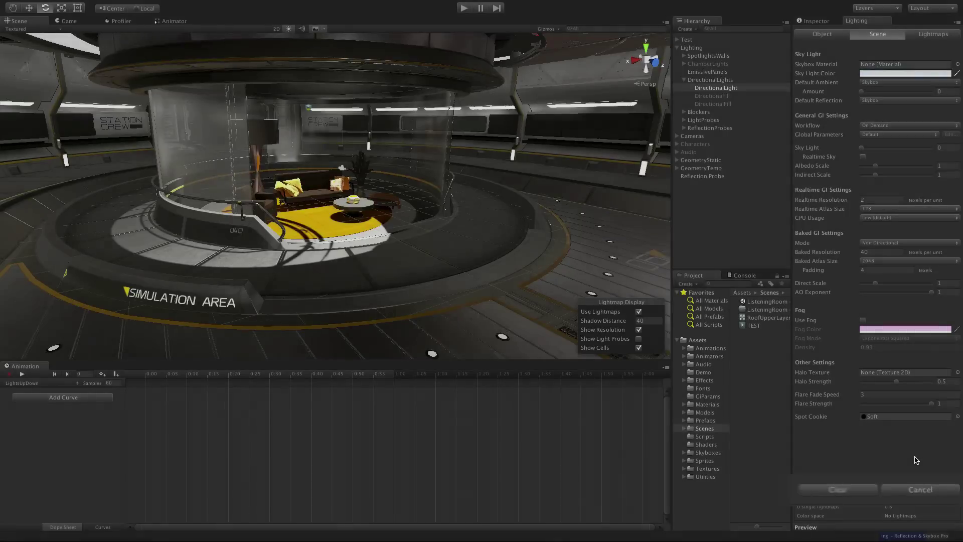
{"action": "left_click", "coordinate": [826, 20]}
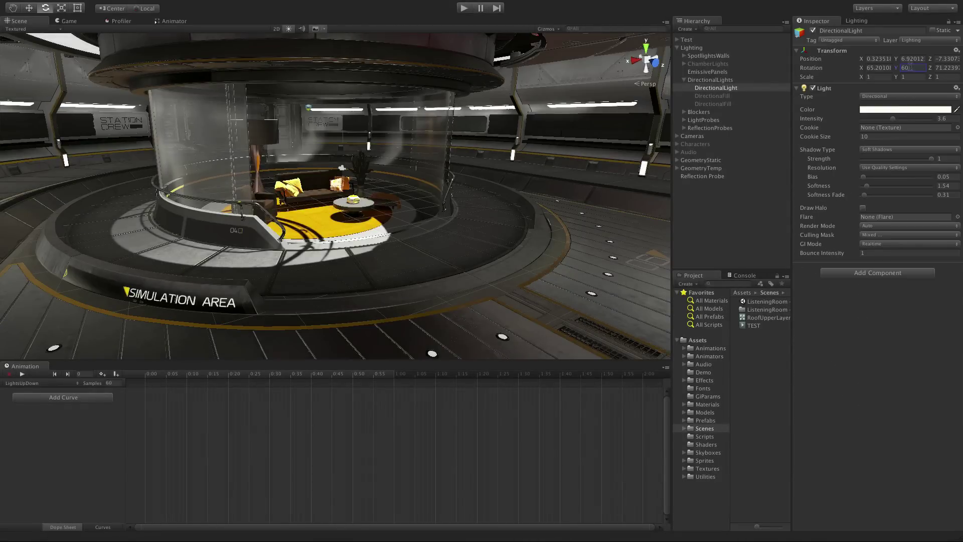
{"action": "left_click", "coordinate": [911, 67]}
{"action": "type", "text": "5"}
{"action": "left_click", "coordinate": [856, 20]}
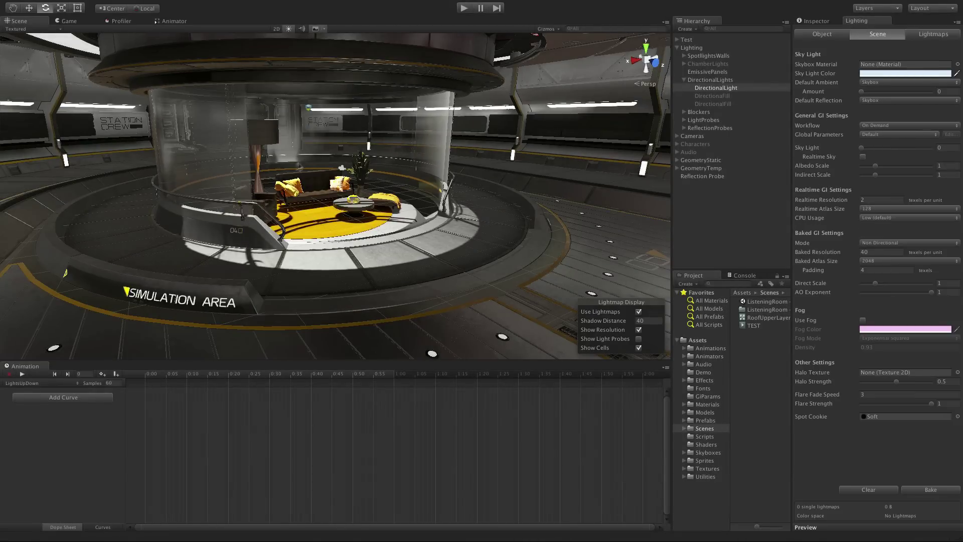
- Frame the lounge, restore the GI workflow to Iterative, and list the light's GI Mode choices
{"action": "left_click_drag", "start_coordinate": [298, 165], "coordinate": [255, 183], "text": "alt"}
{"action": "right_click_drag", "start_coordinate": [253, 186], "coordinate": [329, 192], "text": "alt"}
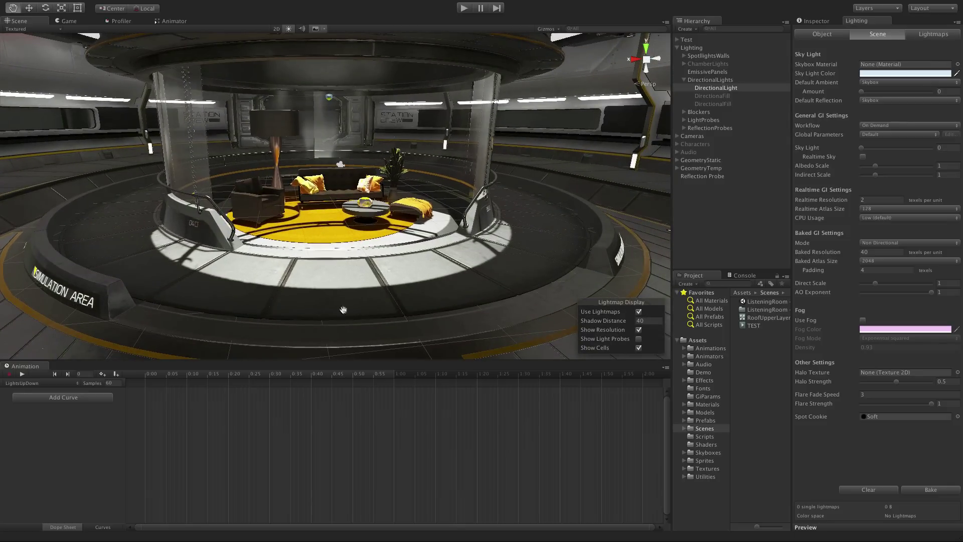
{"action": "left_click_drag", "start_coordinate": [355, 360], "coordinate": [362, 403]}
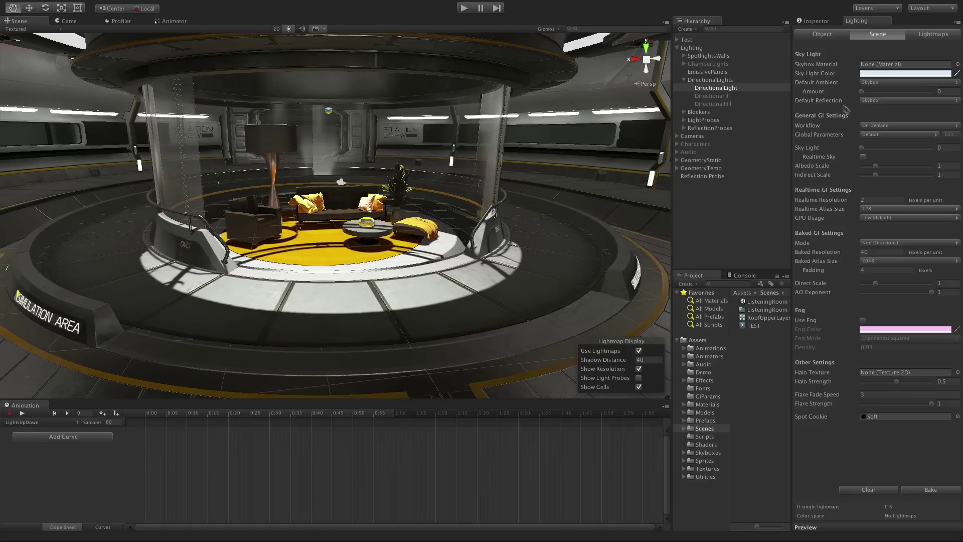
{"action": "left_click", "coordinate": [908, 125]}
{"action": "left_click", "coordinate": [883, 118]}
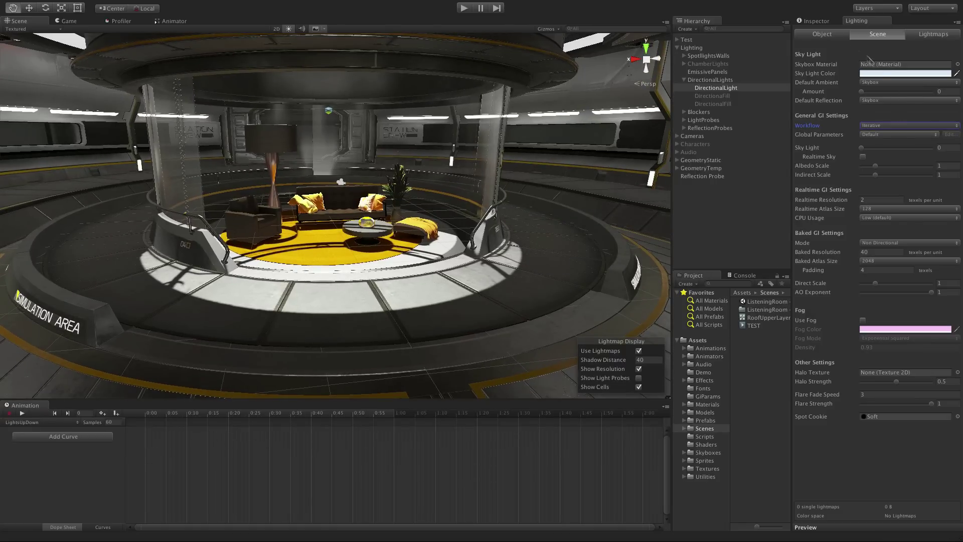
{"action": "left_click", "coordinate": [814, 21]}
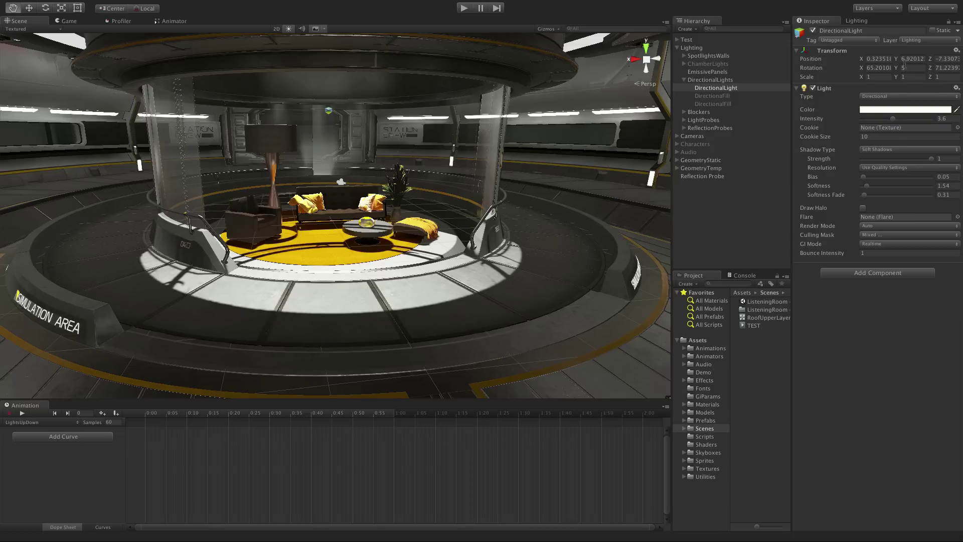
{"action": "left_click", "coordinate": [896, 248]}
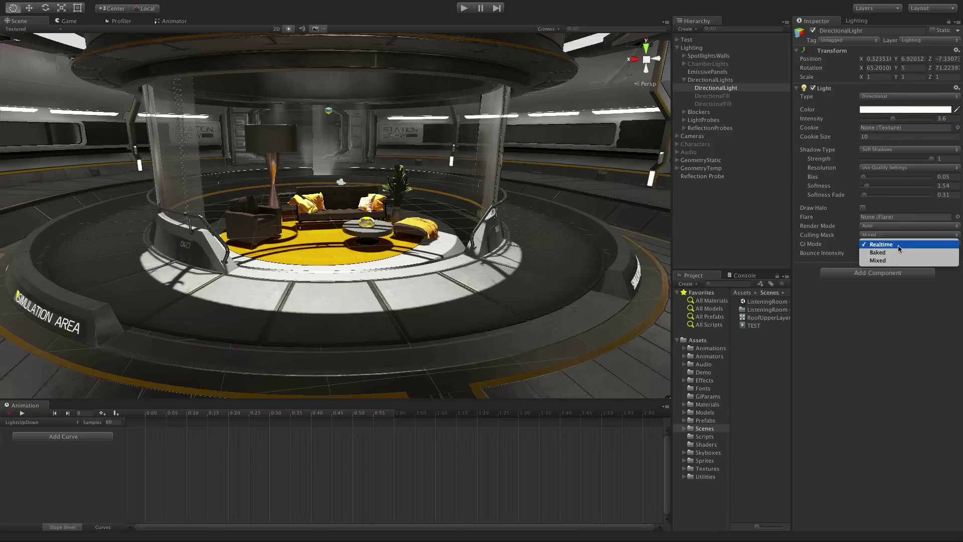
{"action": "left_click", "coordinate": [861, 246]}
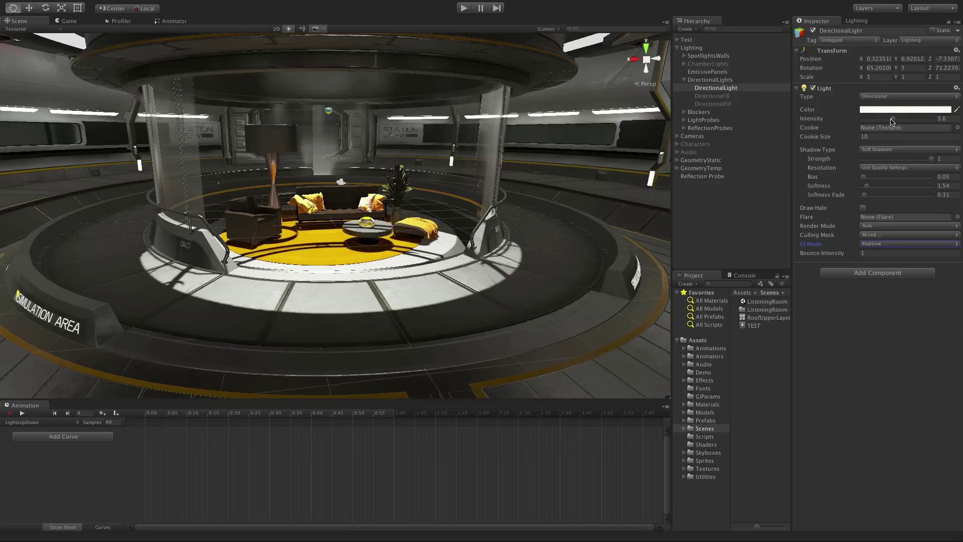
{"action": "left_click_drag", "start_coordinate": [893, 120], "coordinate": [874, 127]}
{"action": "left_click", "coordinate": [903, 68]}
{"action": "type", "text": "60"}
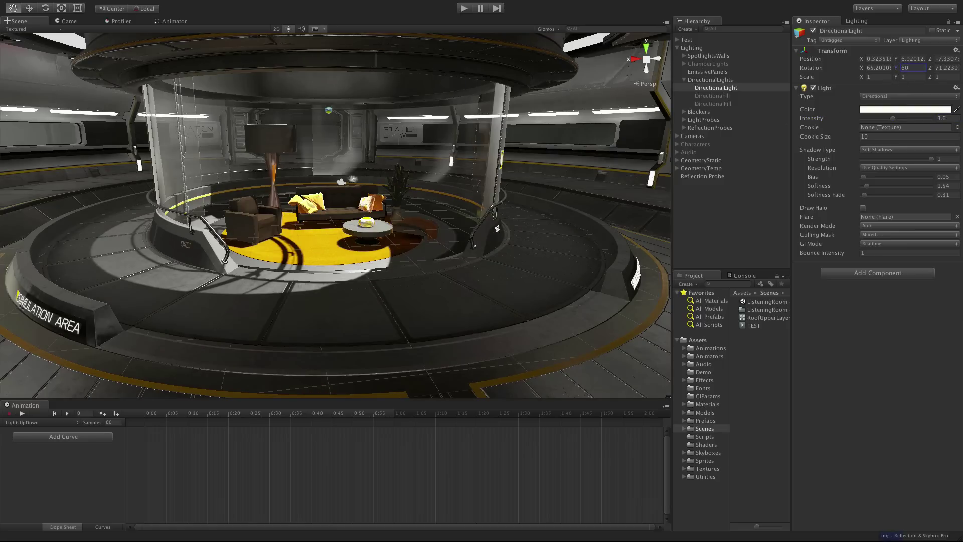
{"action": "left_click_drag", "start_coordinate": [196, 175], "coordinate": [328, 182], "text": "alt"}
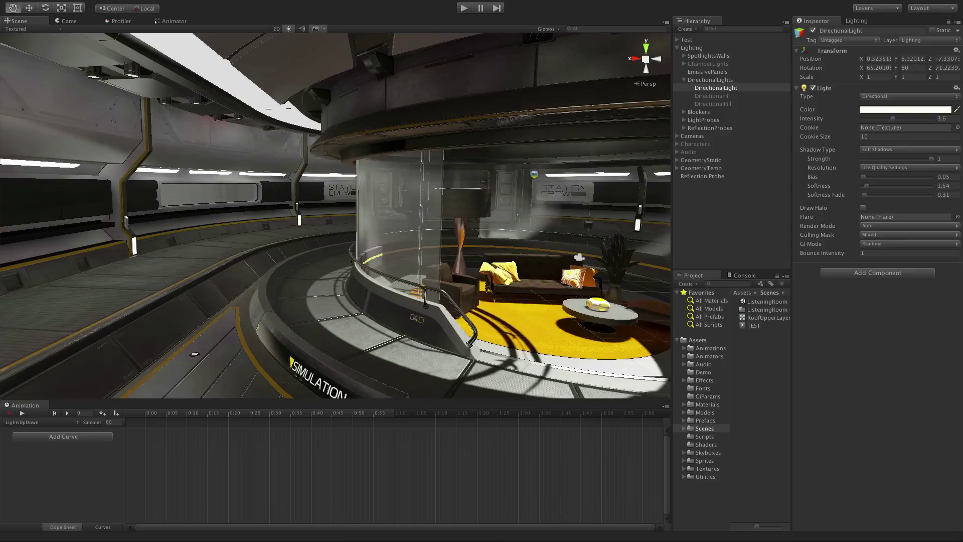
{"action": "left_click", "coordinate": [906, 68]}
{"action": "type", "text": "5"}
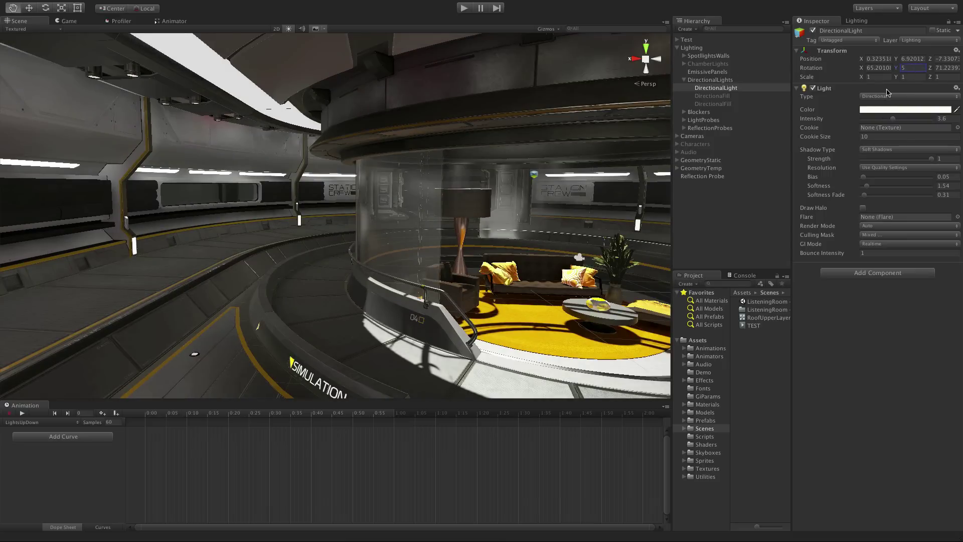
{"action": "left_click_drag", "start_coordinate": [505, 196], "coordinate": [401, 187], "text": "alt"}
{"action": "right_click_drag", "start_coordinate": [427, 187], "coordinate": [407, 210], "text": "alt"}
{"action": "left_click_drag", "start_coordinate": [412, 227], "coordinate": [514, 220], "text": "alt"}
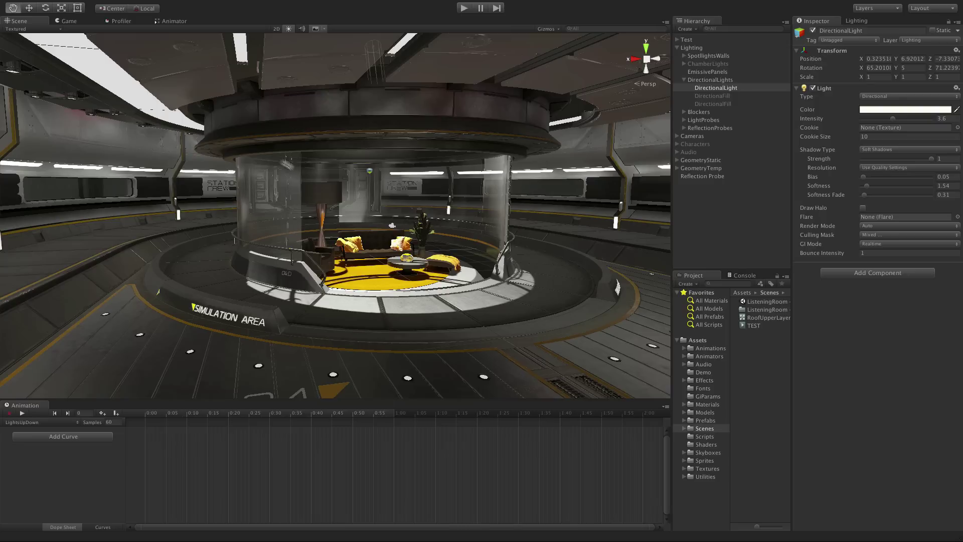
- Switch to the Move tool for repositioning the DirectionalLight
{"action": "key", "text": "w"}
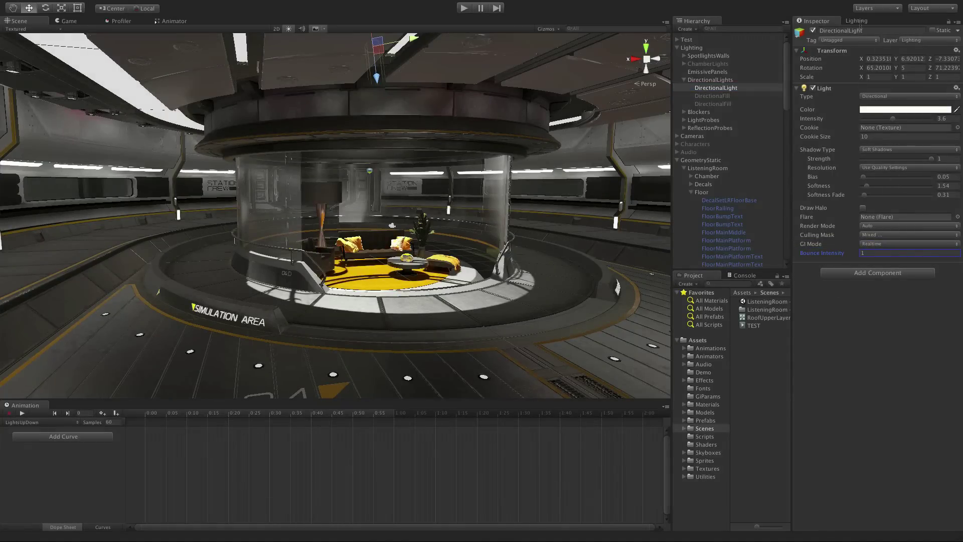
- Raise the scene's Albedo Scale from 1 to 2.11 for brighter bounce light
{"action": "left_click", "coordinate": [857, 21]}
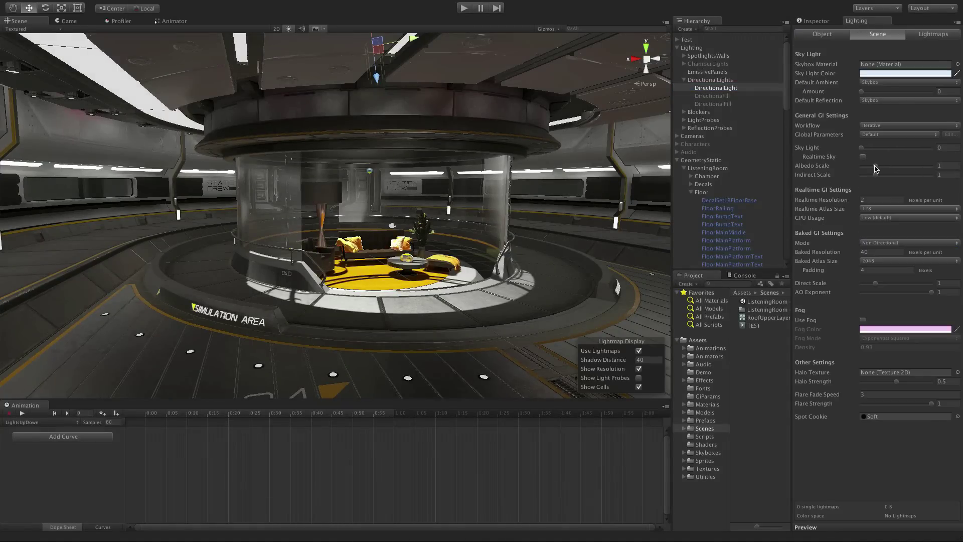
{"action": "mouse_move", "coordinate": [875, 166]}
{"action": "left_mouse_down"}
{"action": "mouse_move", "coordinate": [899, 166]}
{"action": "mouse_move", "coordinate": [786, 160]}
{"action": "mouse_move", "coordinate": [790, 183]}
{"action": "mouse_move", "coordinate": [902, 179]}
{"action": "mouse_move", "coordinate": [899, 197]}
{"action": "mouse_move", "coordinate": [873, 183]}
{"action": "mouse_move", "coordinate": [825, 181]}
{"action": "mouse_move", "coordinate": [876, 174]}
{"action": "left_mouse_up"}
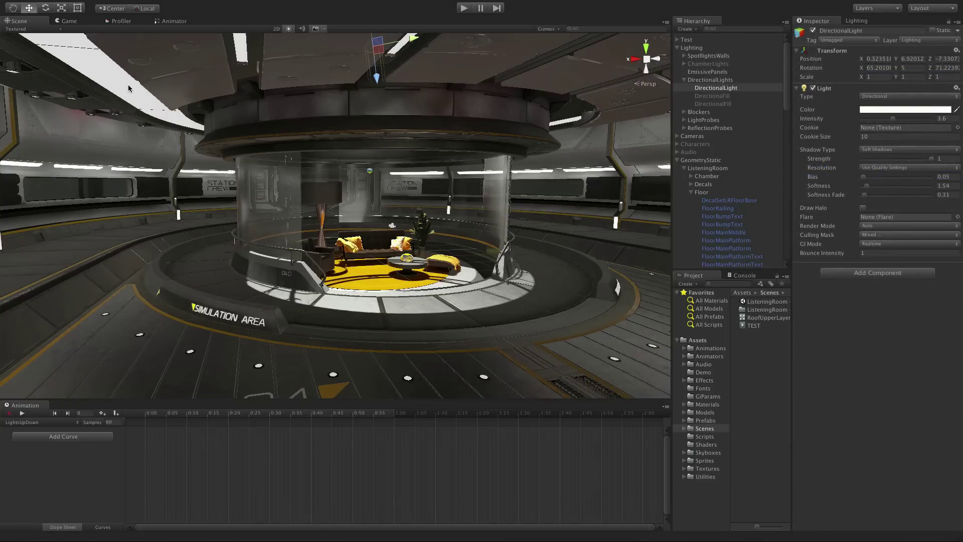
- Select RoofUpperLayerStraight and orbit the view around the central chamber
{"action": "left_click", "coordinate": [128, 88]}
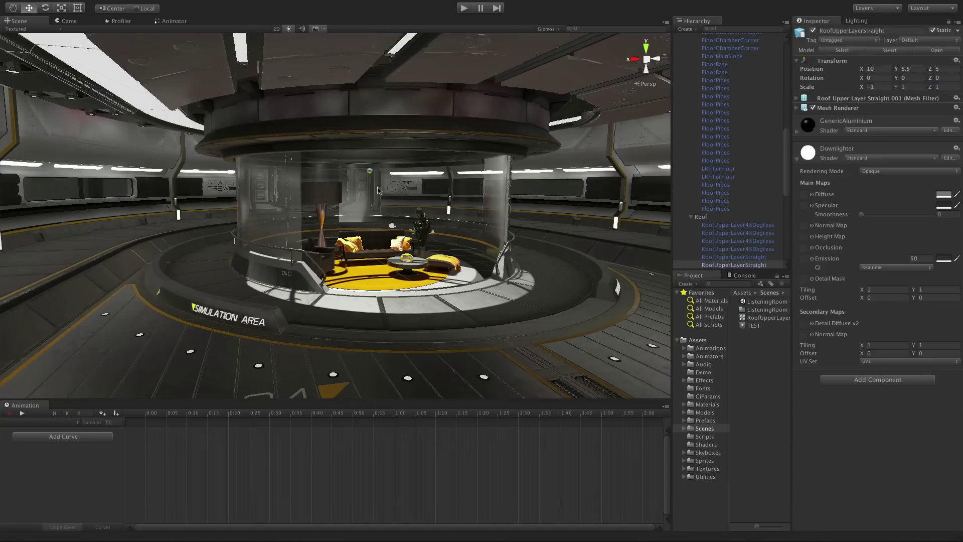
{"action": "key", "text": "q"}
{"action": "left_click_drag", "start_coordinate": [380, 182], "coordinate": [150, 201], "text": "alt"}
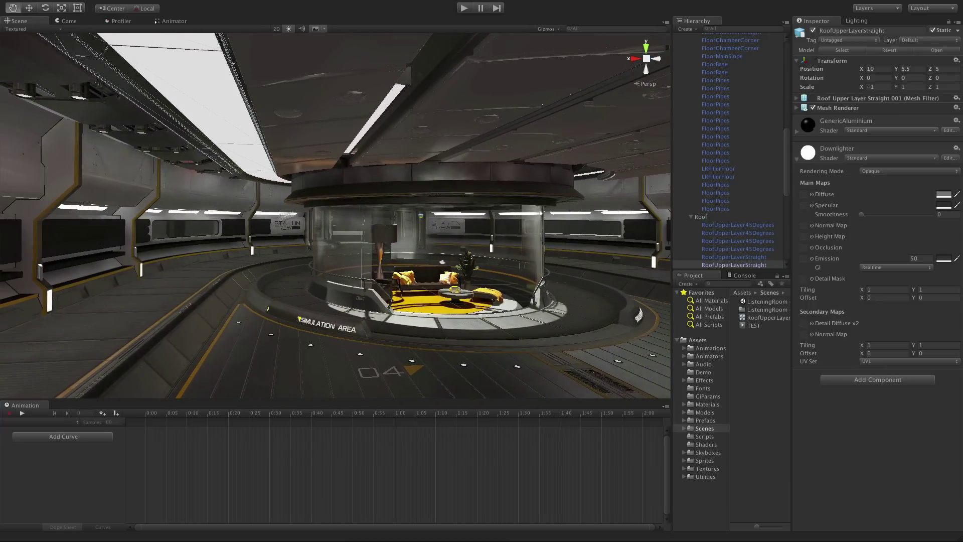
{"action": "key", "text": "w"}
- Inspect the left wall's WallChamber material and its WallChamberEmissive texture, then select the roof piece
{"action": "left_click", "coordinate": [130, 205]}
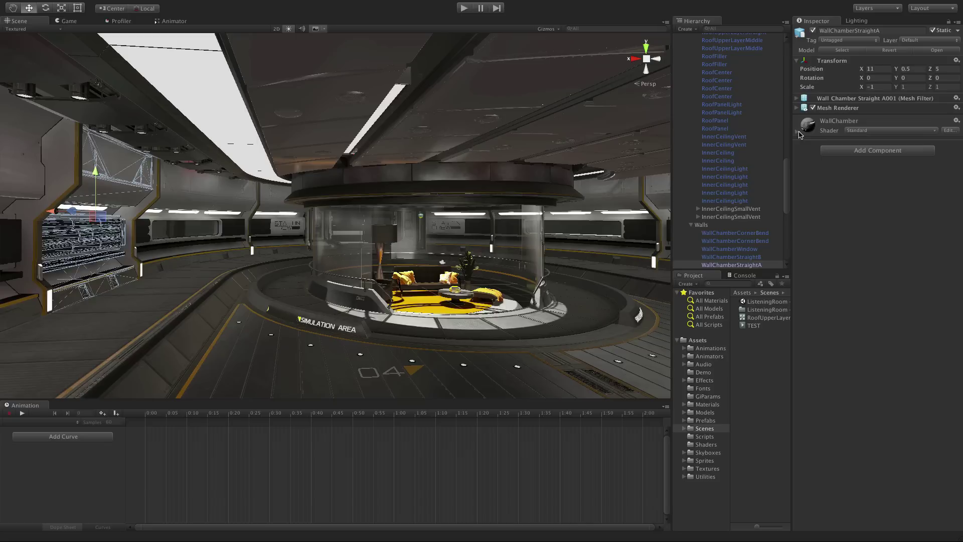
{"action": "left_click", "coordinate": [798, 132]}
{"action": "left_click", "coordinate": [804, 222]}
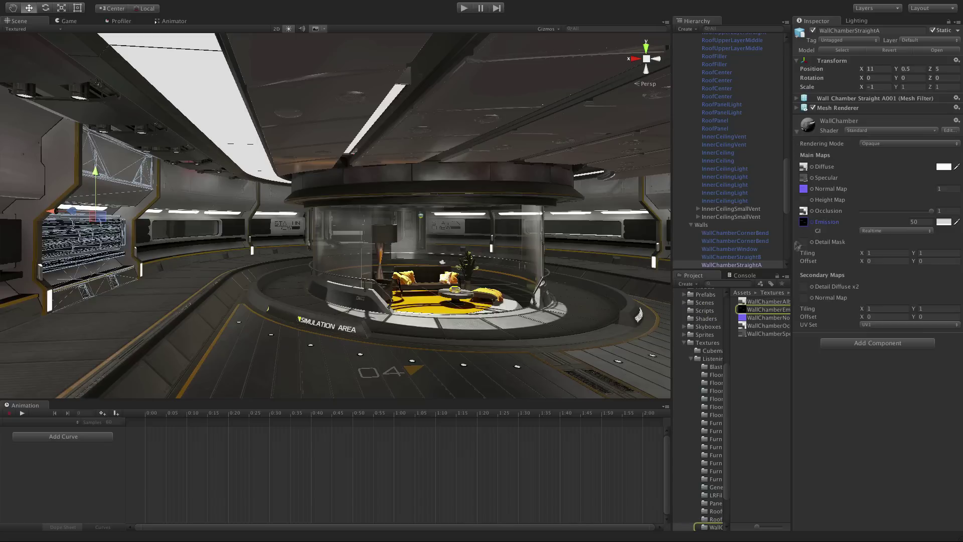
{"action": "left_click", "coordinate": [759, 311]}
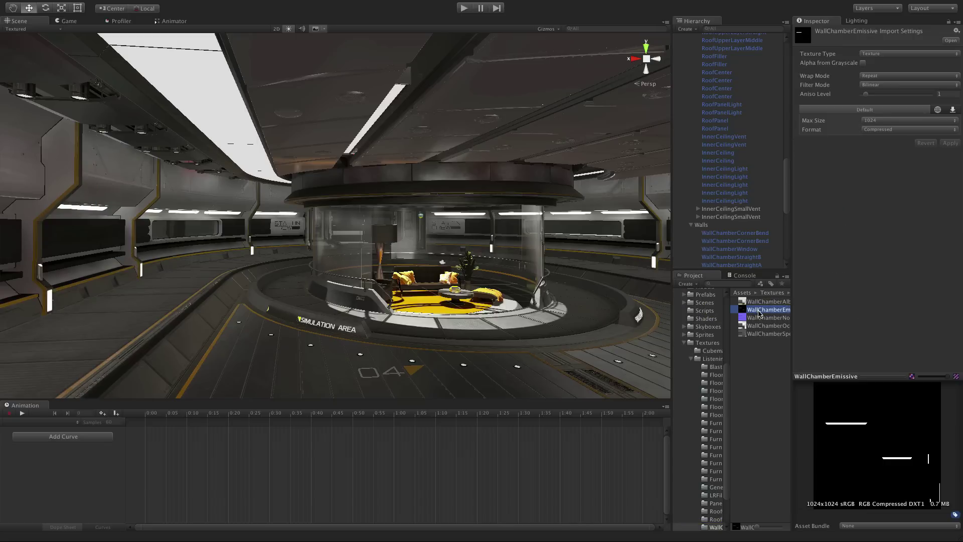
{"action": "left_click", "coordinate": [229, 108]}
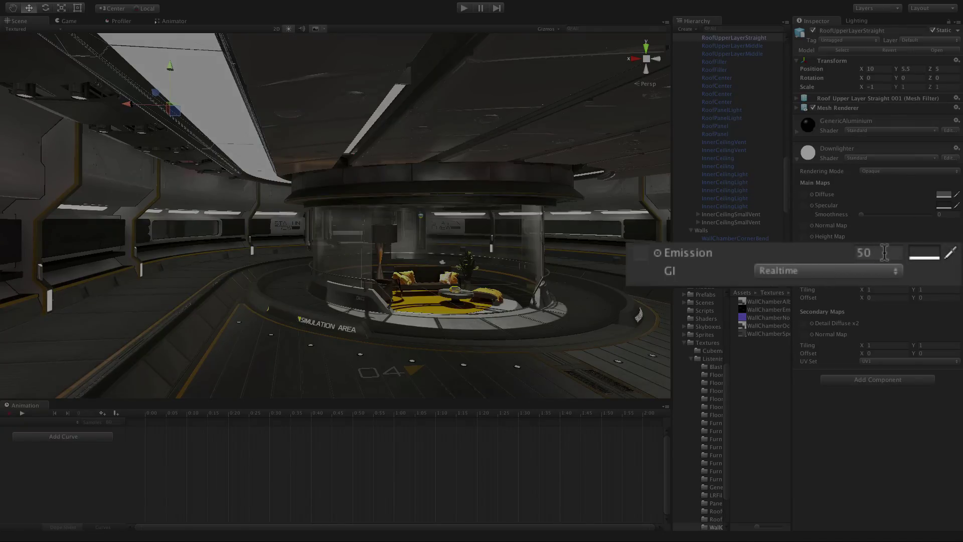
- Set the Downlighter emission colour to a full-brightness blue and run the scene in Play mode
{"action": "left_click", "coordinate": [885, 253]}
{"action": "left_click", "coordinate": [943, 259]}
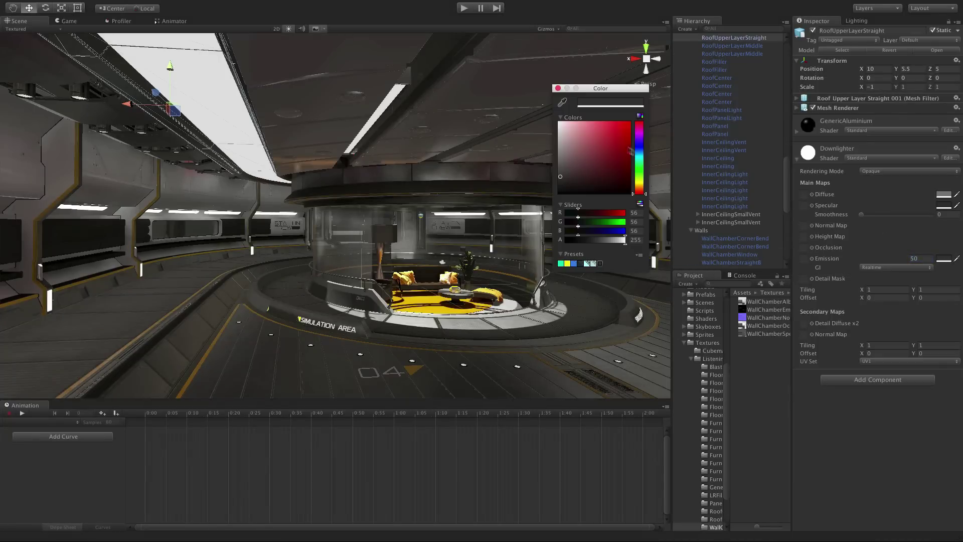
{"action": "left_click", "coordinate": [636, 151]}
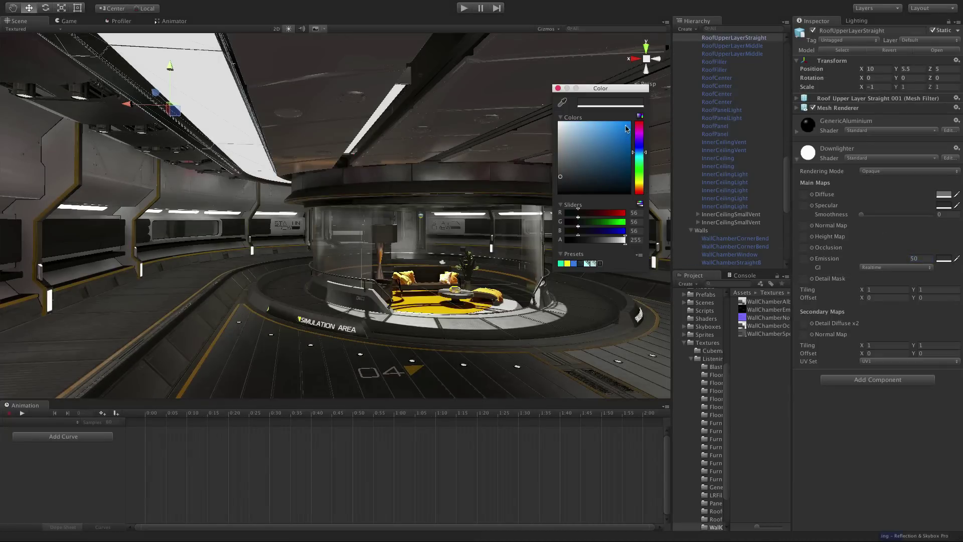
{"action": "left_click", "coordinate": [629, 124]}
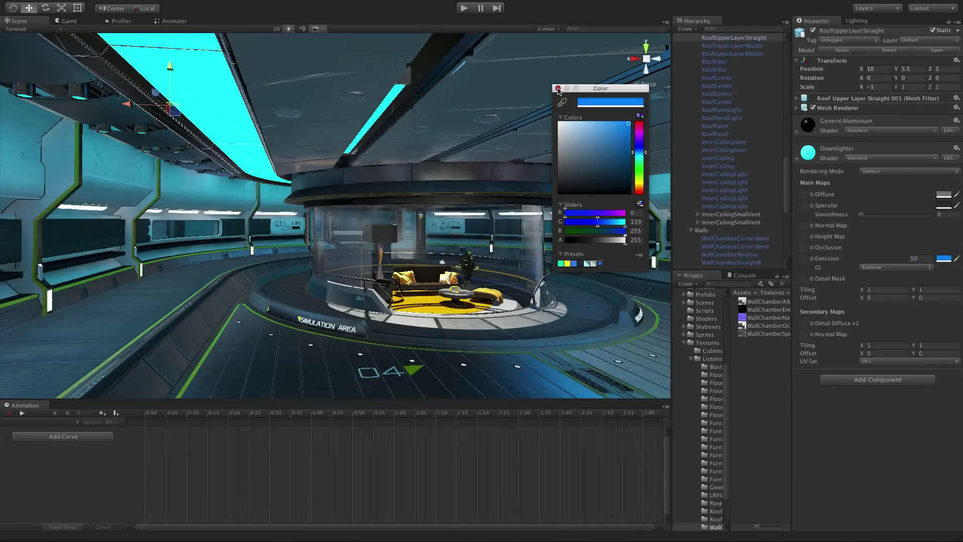
{"action": "left_click", "coordinate": [558, 89]}
{"action": "left_click", "coordinate": [462, 9]}
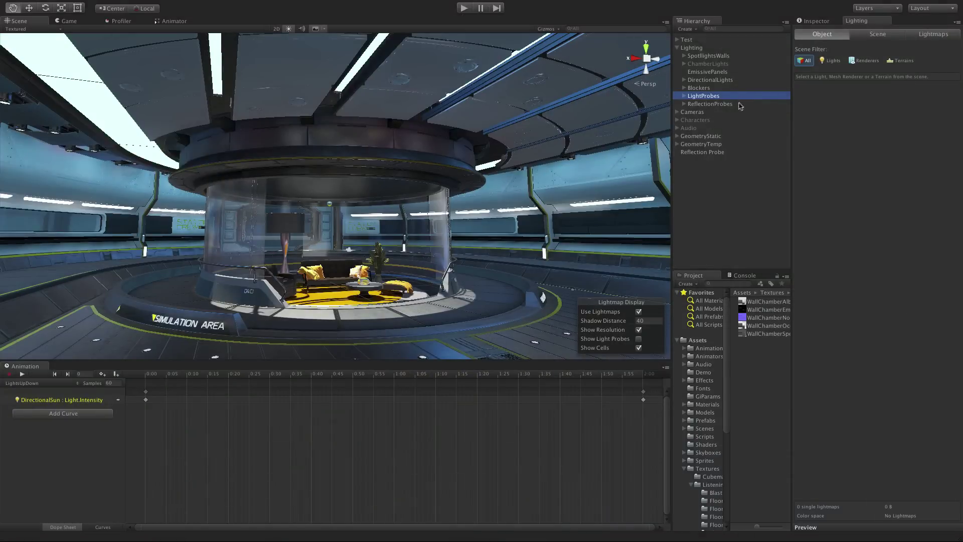
{"action": "left_click", "coordinate": [639, 339]}
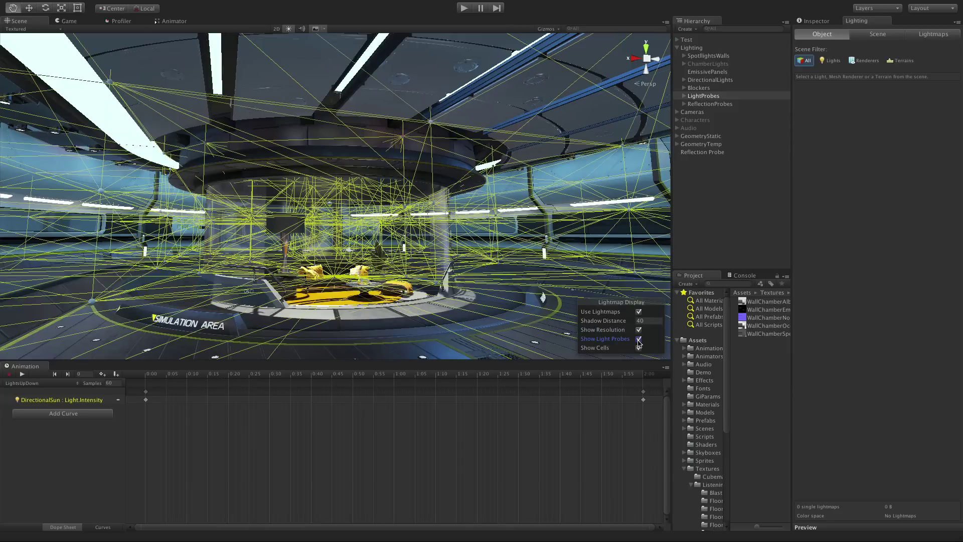
{"action": "right_click_drag", "start_coordinate": [301, 201], "coordinate": [342, 206]}
{"action": "right_click_drag", "start_coordinate": [485, 160], "coordinate": [652, 231]}
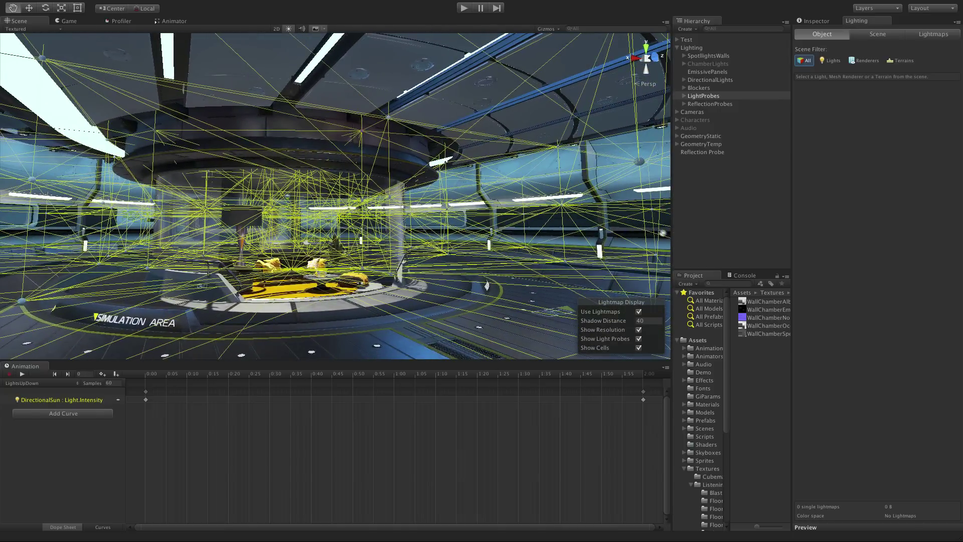
{"action": "left_click", "coordinate": [638, 340]}
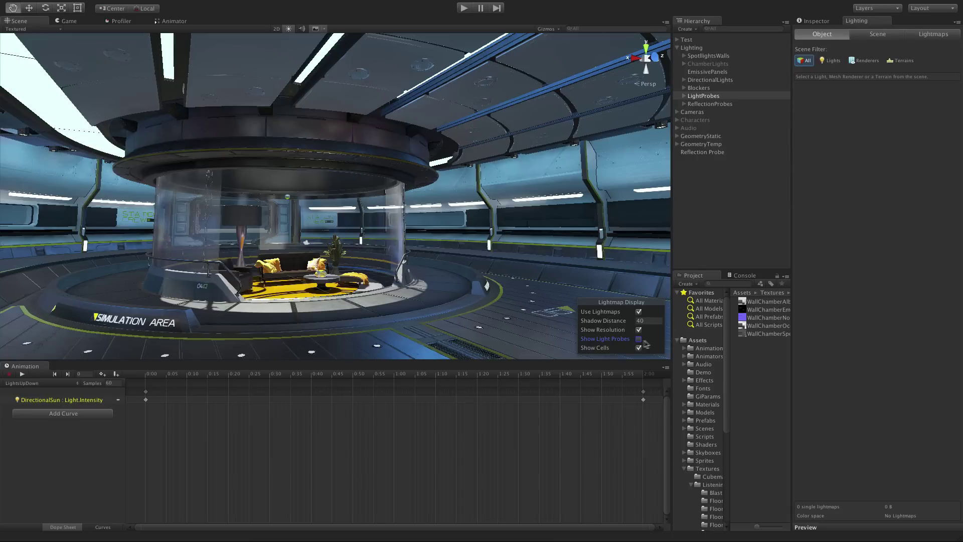
- Select ReflectionProbeChamber and frame its probe box around the lounge's lamp and couch
{"action": "left_click", "coordinate": [684, 103]}
{"action": "left_click", "coordinate": [730, 120]}
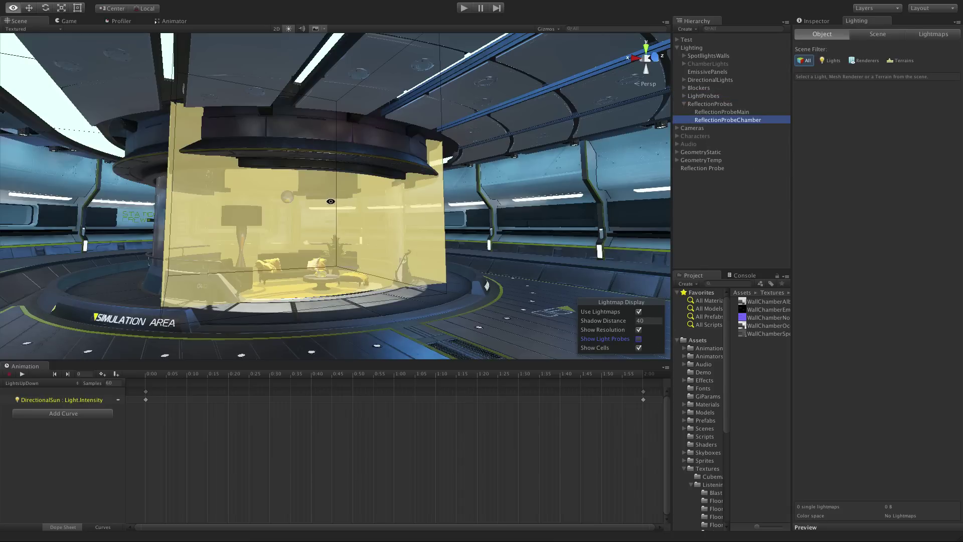
{"action": "left_click_drag", "start_coordinate": [331, 201], "coordinate": [412, 202], "text": "alt"}
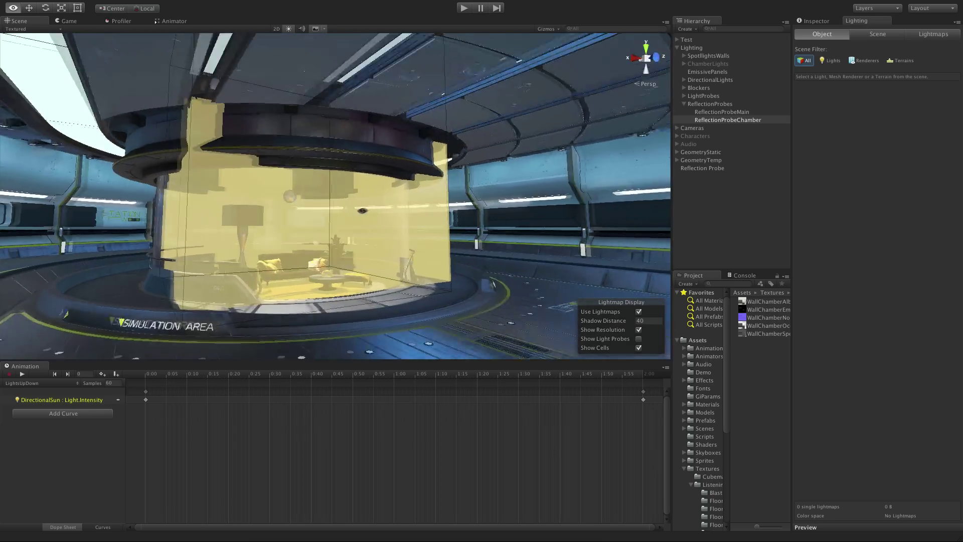
{"action": "left_click_drag", "start_coordinate": [284, 219], "coordinate": [363, 251], "text": "alt"}
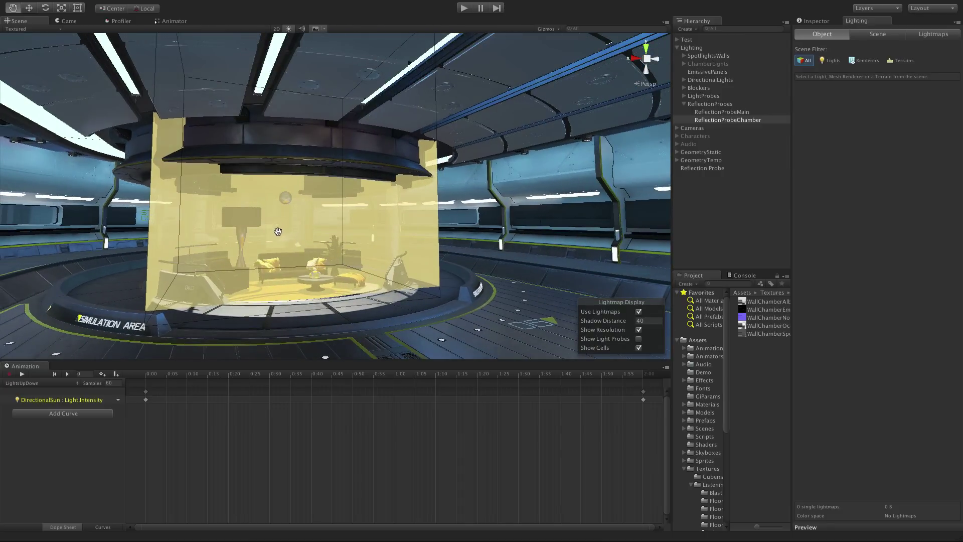
{"action": "right_click_drag", "start_coordinate": [267, 234], "coordinate": [414, 215], "text": "alt"}
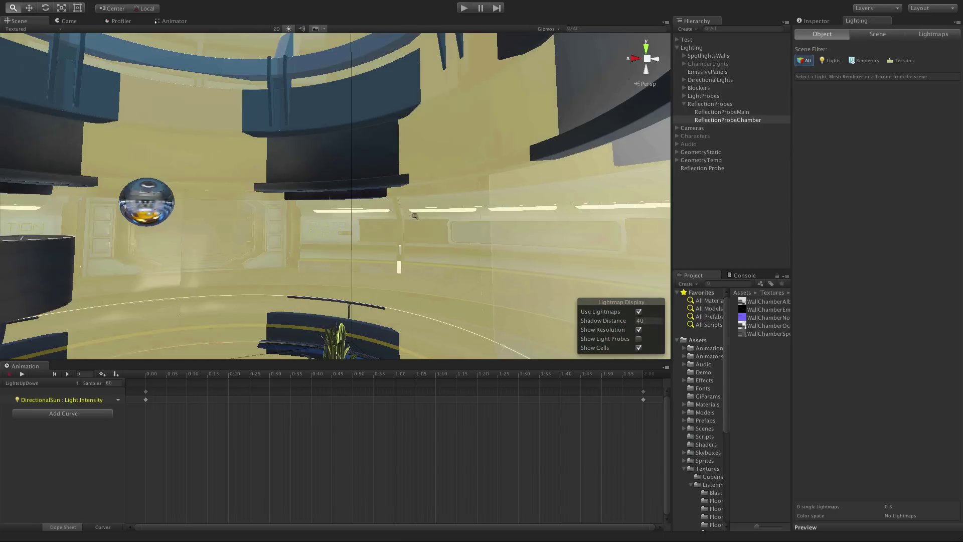
{"action": "right_click_drag", "start_coordinate": [275, 273], "coordinate": [348, 220], "text": "alt"}
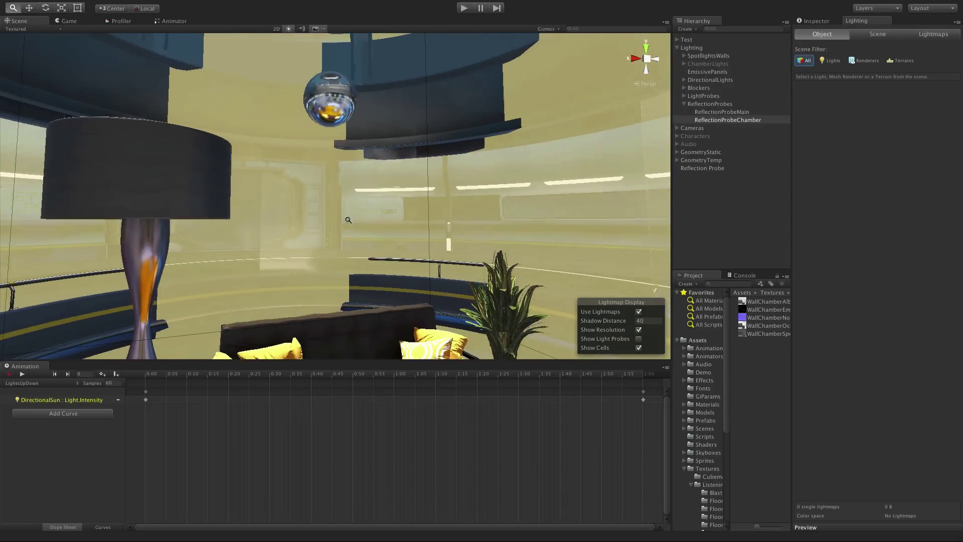
{"action": "left_click_drag", "start_coordinate": [344, 229], "coordinate": [397, 138]}
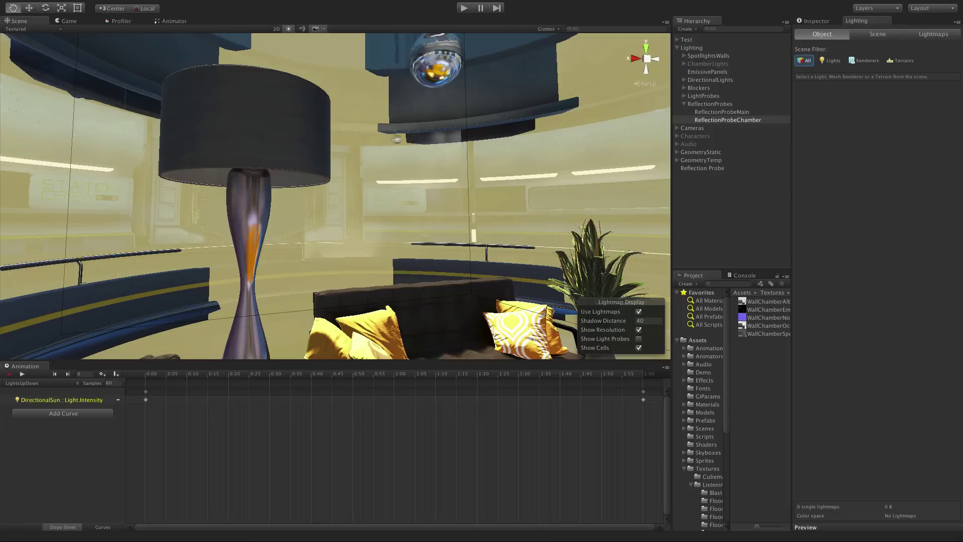
- Select the floor lamp and expand its FurnitureLamp material to show emission strength 1
{"action": "key", "text": "w"}
{"action": "left_click", "coordinate": [255, 224]}
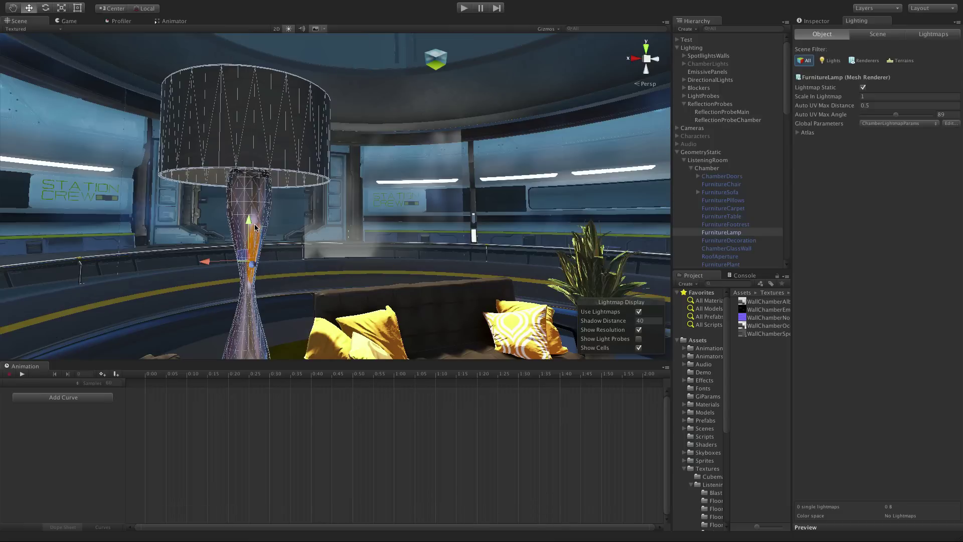
{"action": "left_click", "coordinate": [816, 22]}
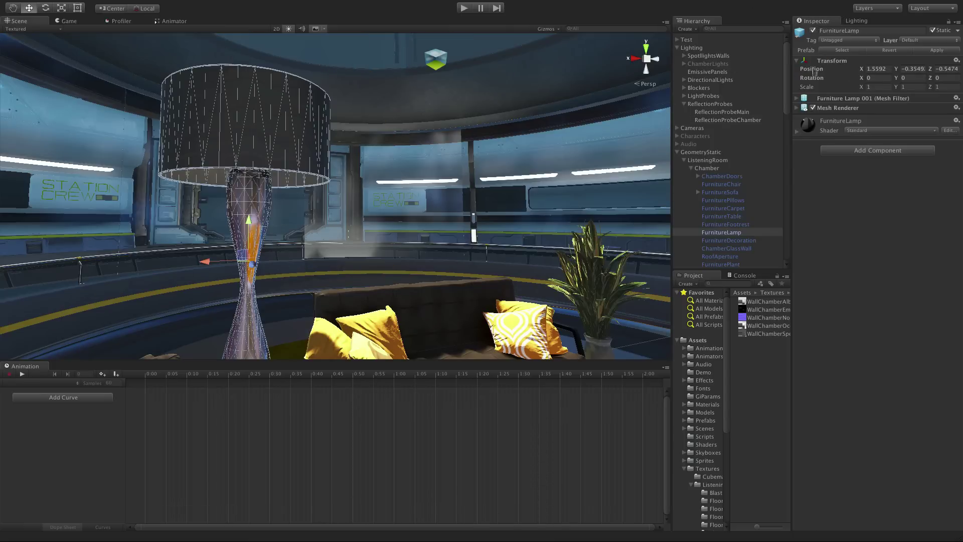
{"action": "left_click", "coordinate": [799, 132]}
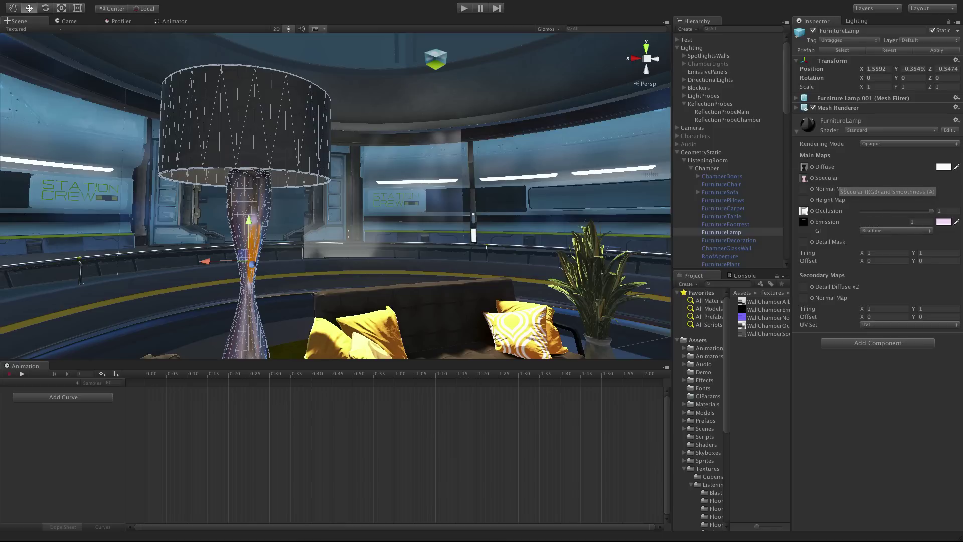
- Run the scene in play mode to view the blue-lit simulation area in the Game view
{"action": "left_click", "coordinate": [464, 8]}
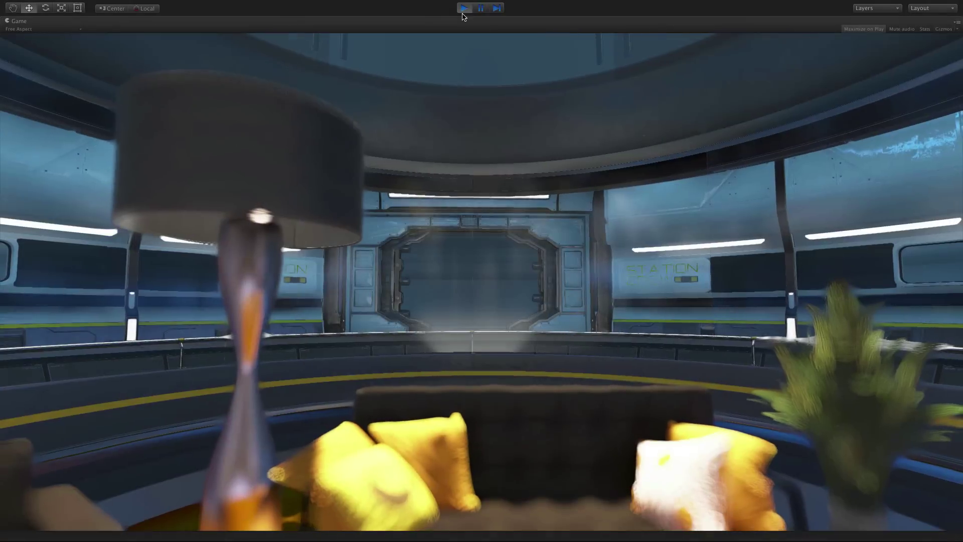